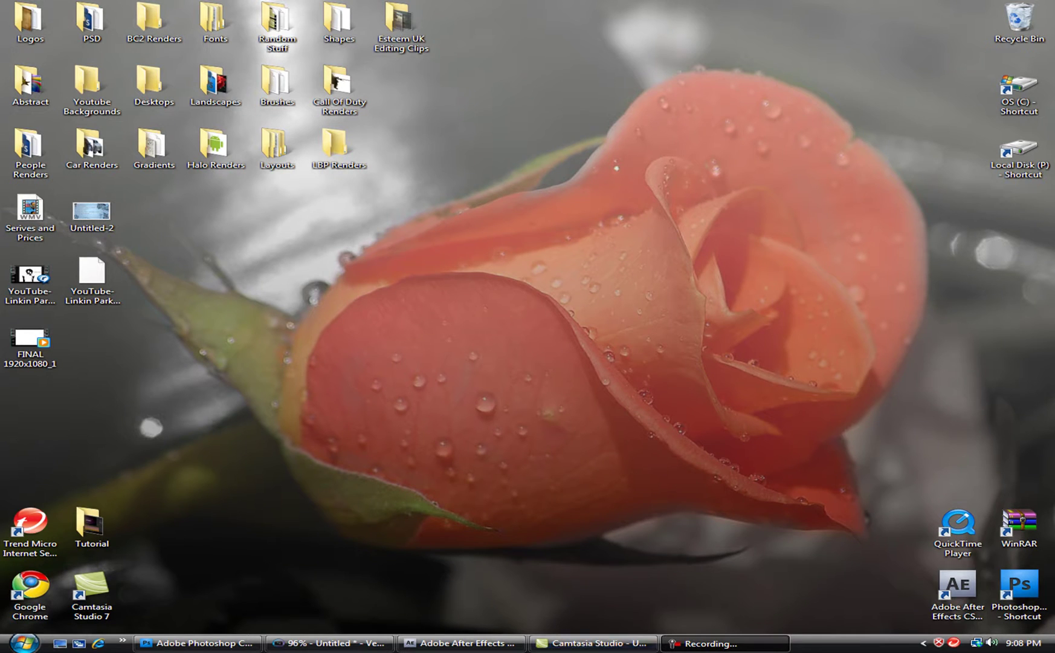
Step: Check the progress of the video render in Vegas Pro
click(330, 643)
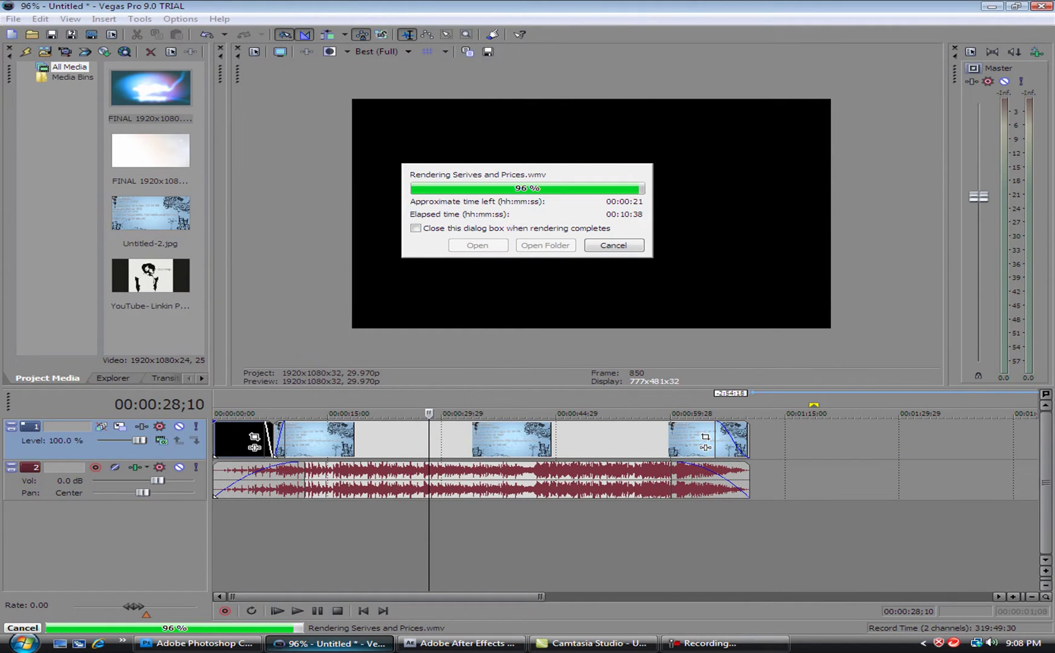
click(330, 643)
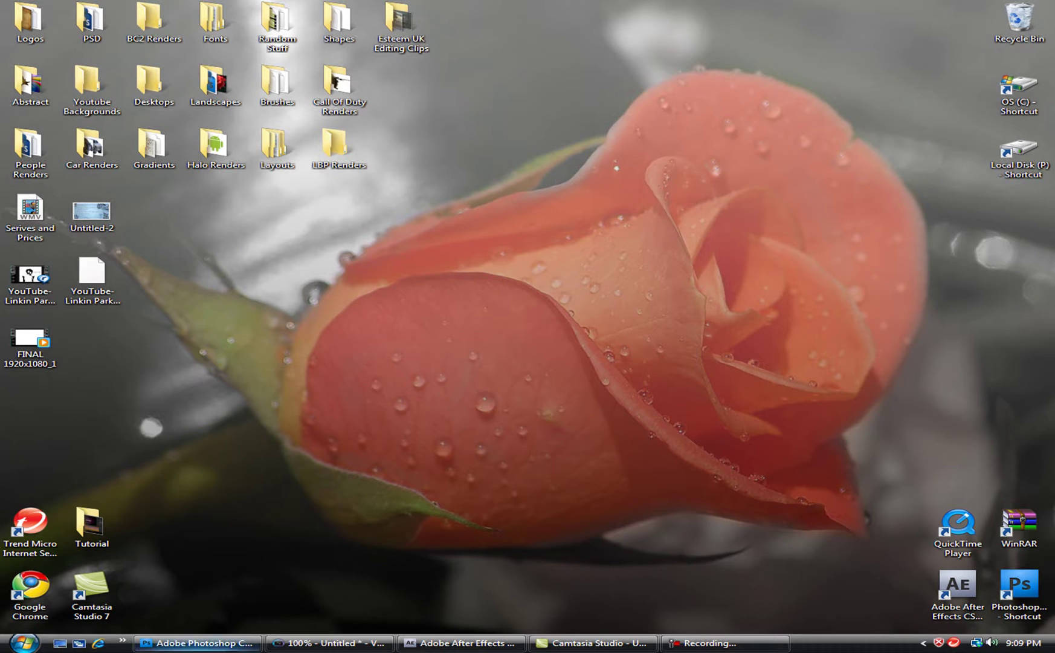
Step: Switch to Photoshop and open the image 56859 from the Landscapes folder on the desktop
click(198, 643)
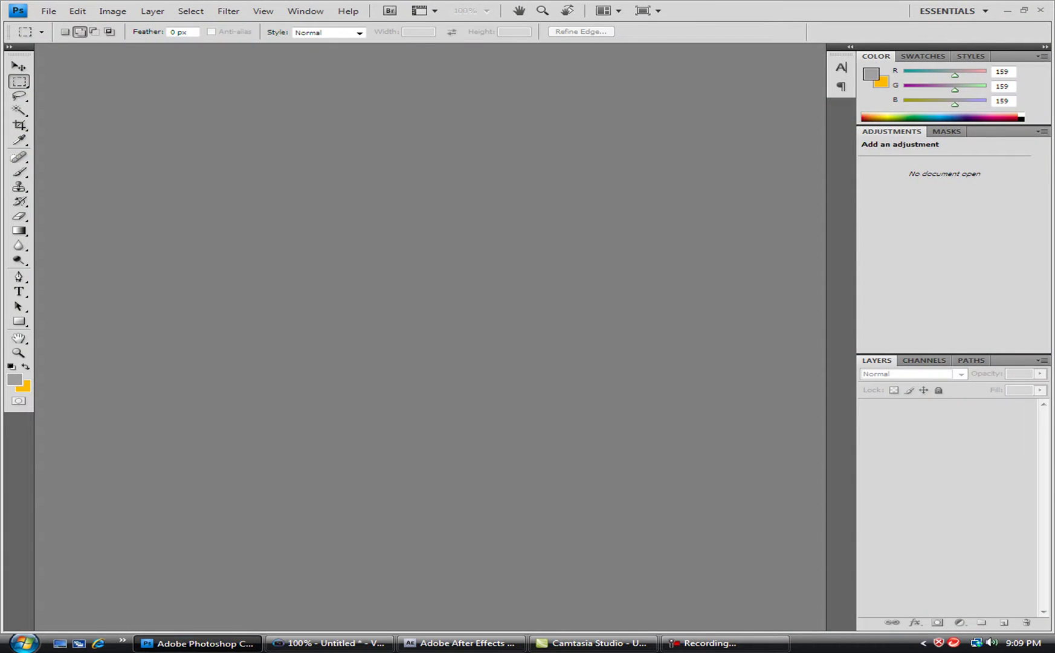
click(49, 11)
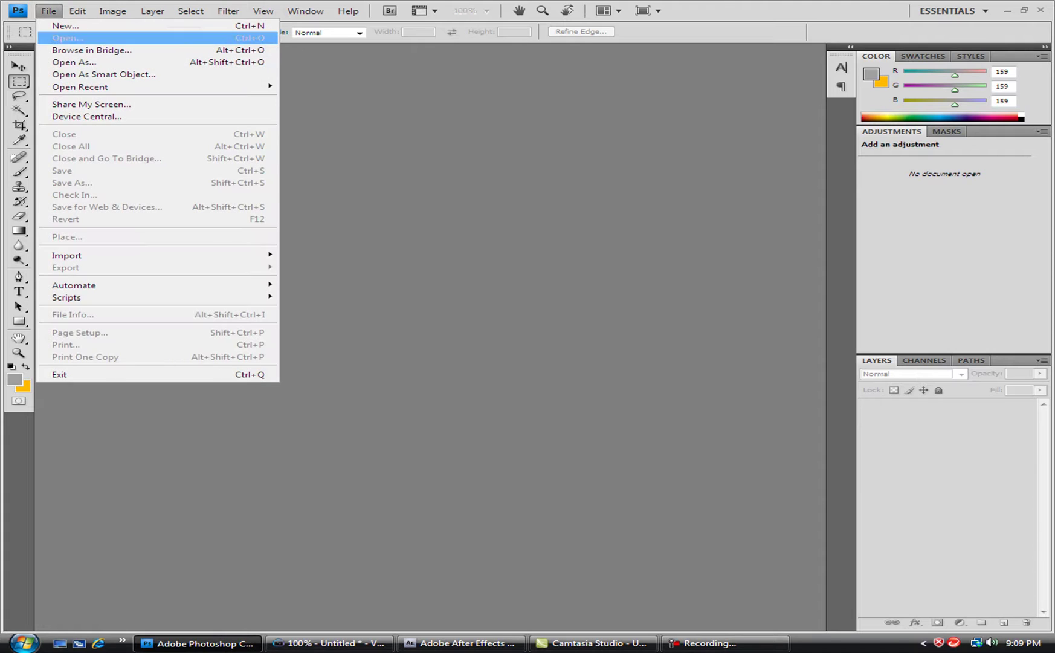
click(68, 39)
scroll(584, 232, down, 5)
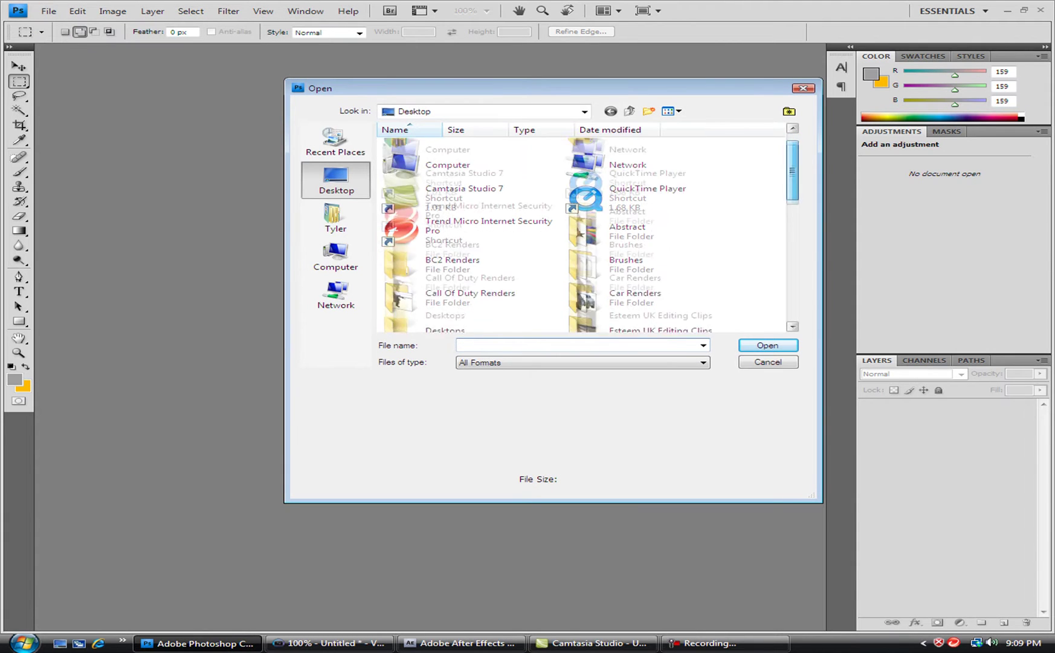
double_click(634, 233)
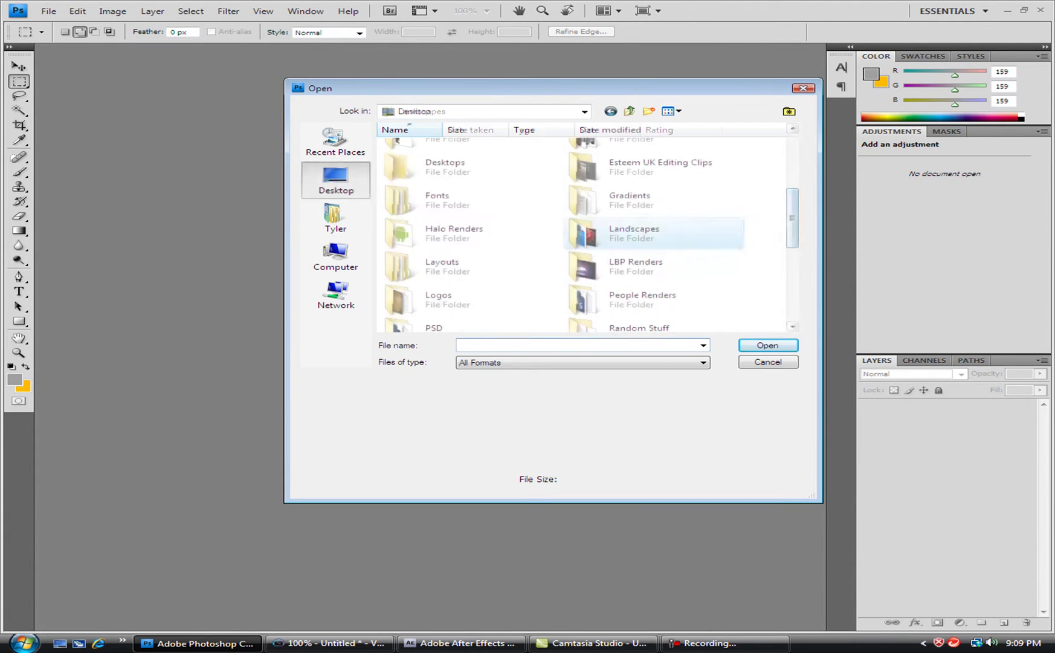
click(433, 207)
click(410, 195)
click(410, 182)
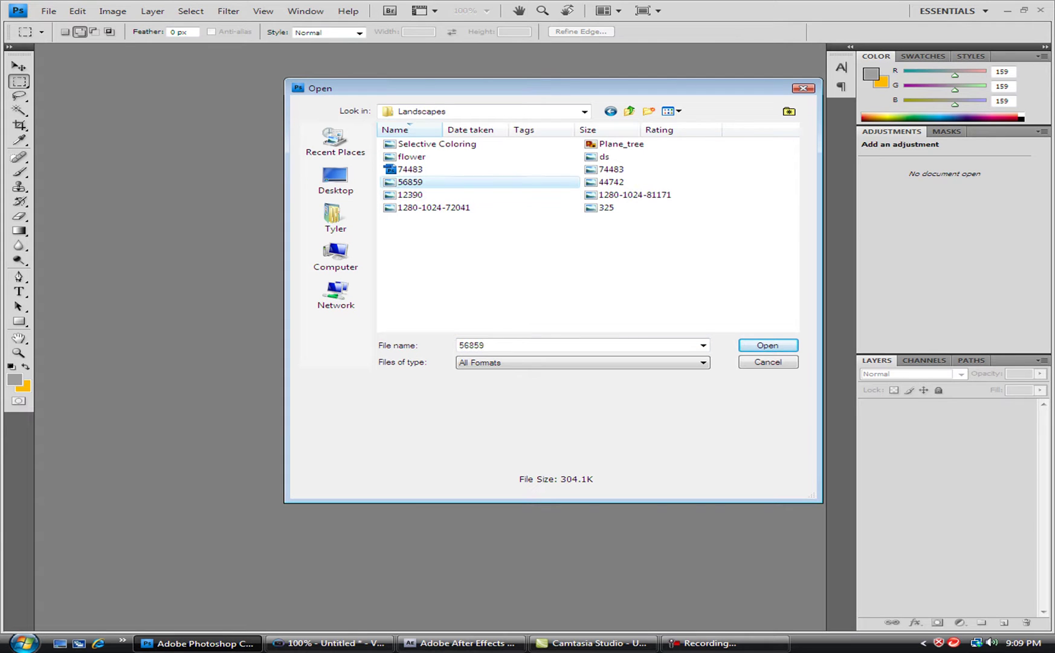
key(Return)
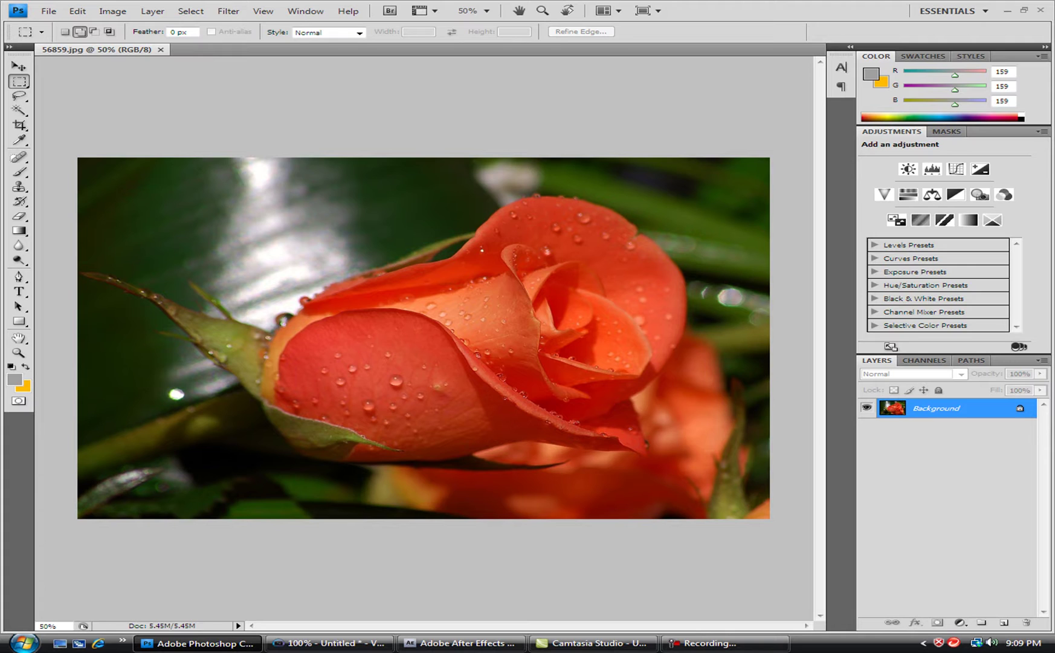
Step: Convert the locked Background into a regular layer with the default name Layer 0
double_click(937, 408)
key(Return)
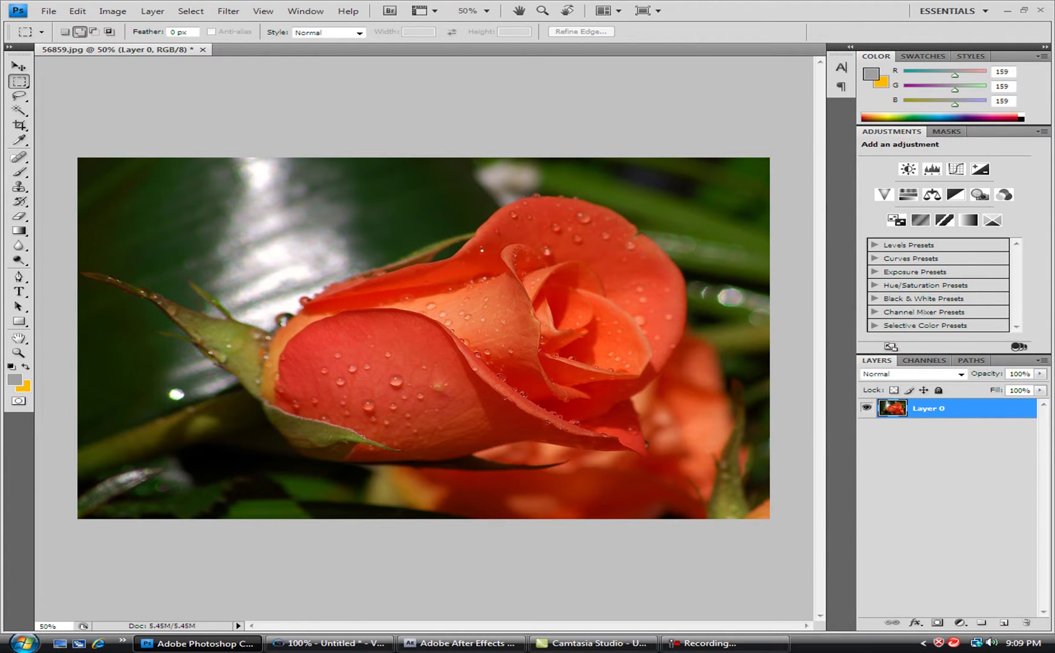
key(ctrl+i)
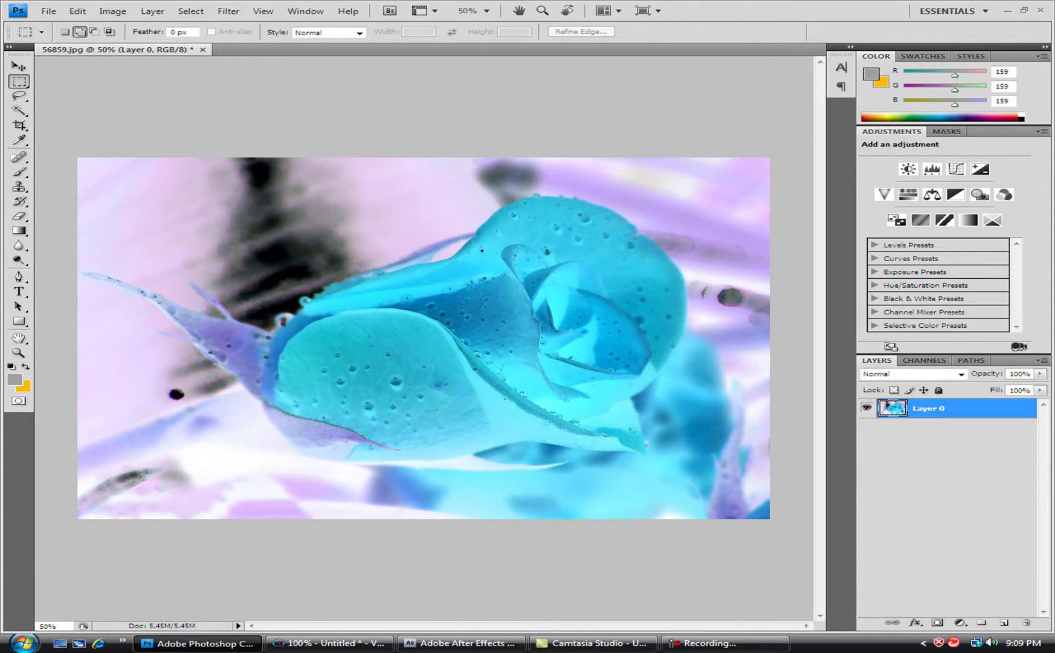
key(ctrl+i)
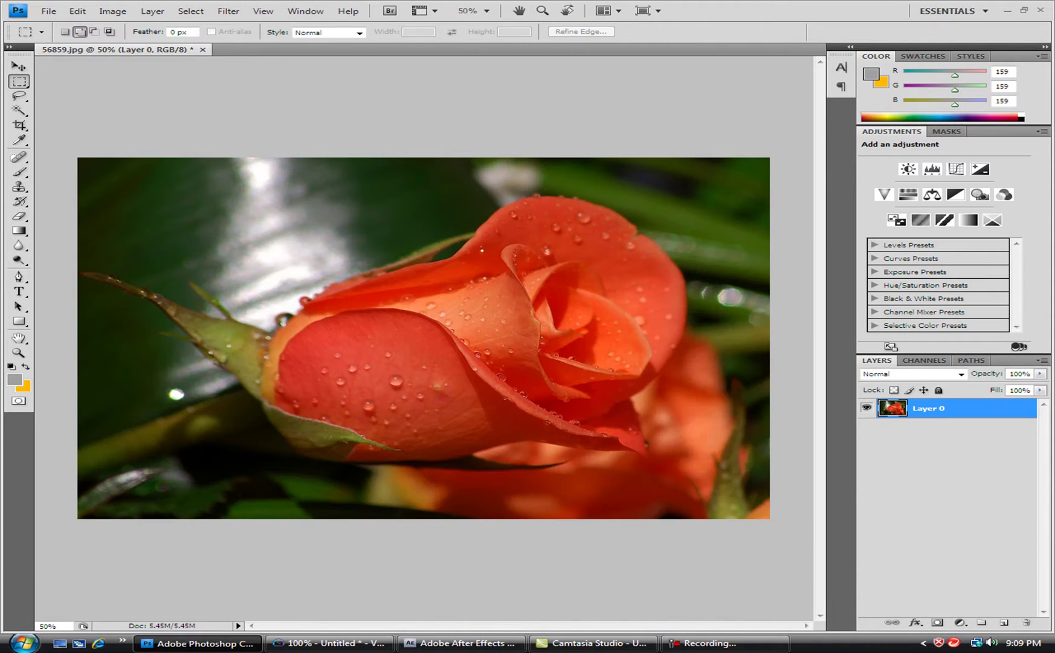
Step: Duplicate Layer 0 and add a white layer mask to the copy
key(ctrl+j)
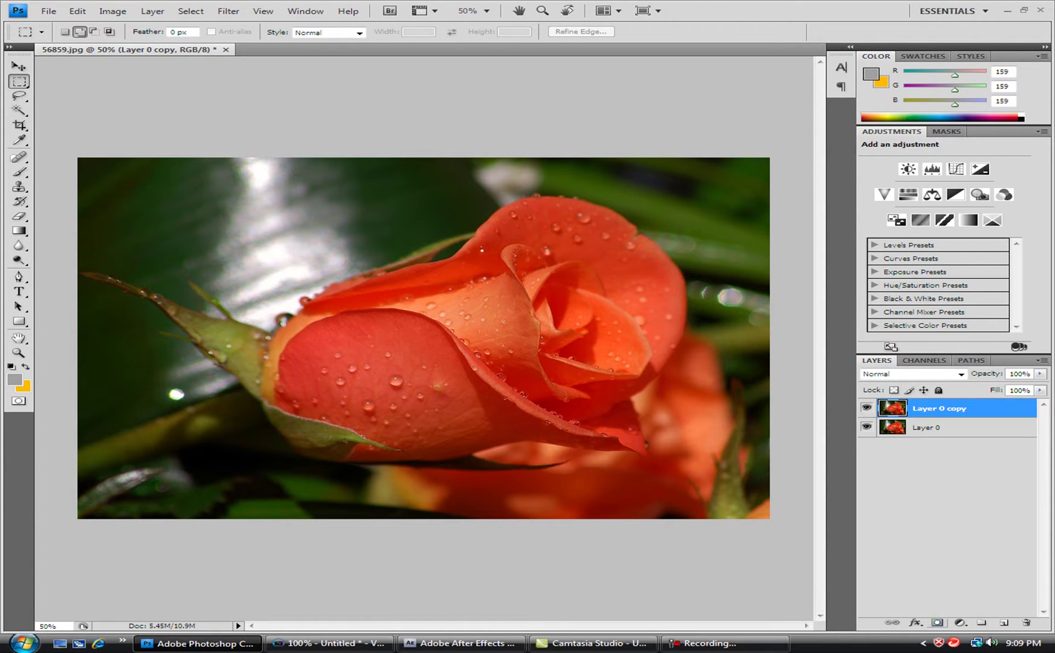
click(937, 622)
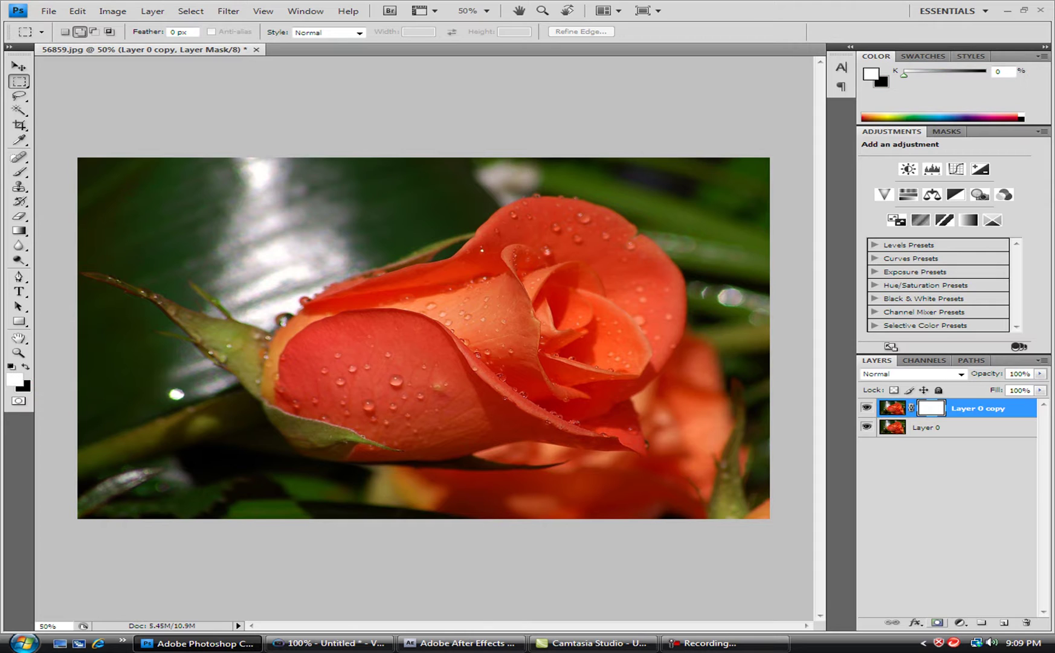
Step: Fully desaturate the image of Layer 0 copy with Hue/Saturation, leaving its mask untouched
click(893, 408)
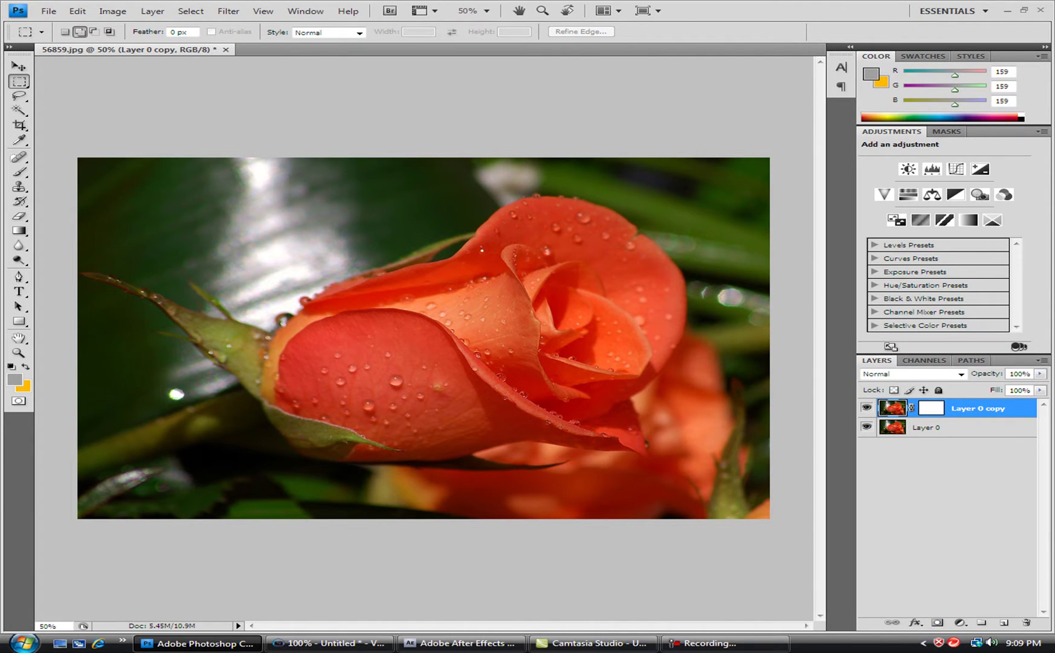
key(ctrl+u)
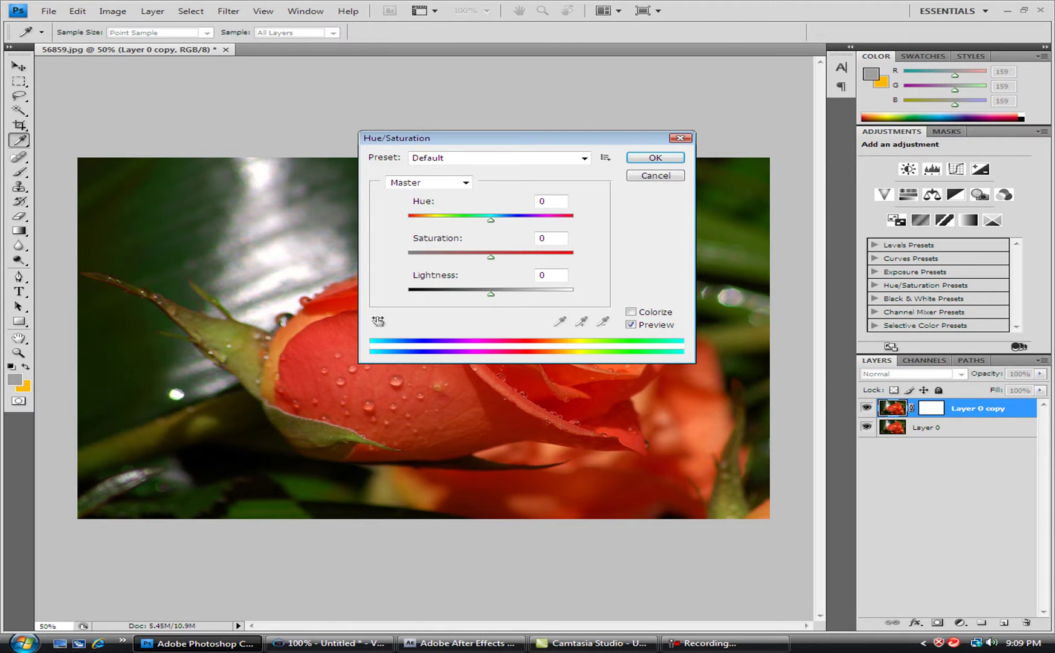
drag(491, 257, 409, 257)
click(656, 158)
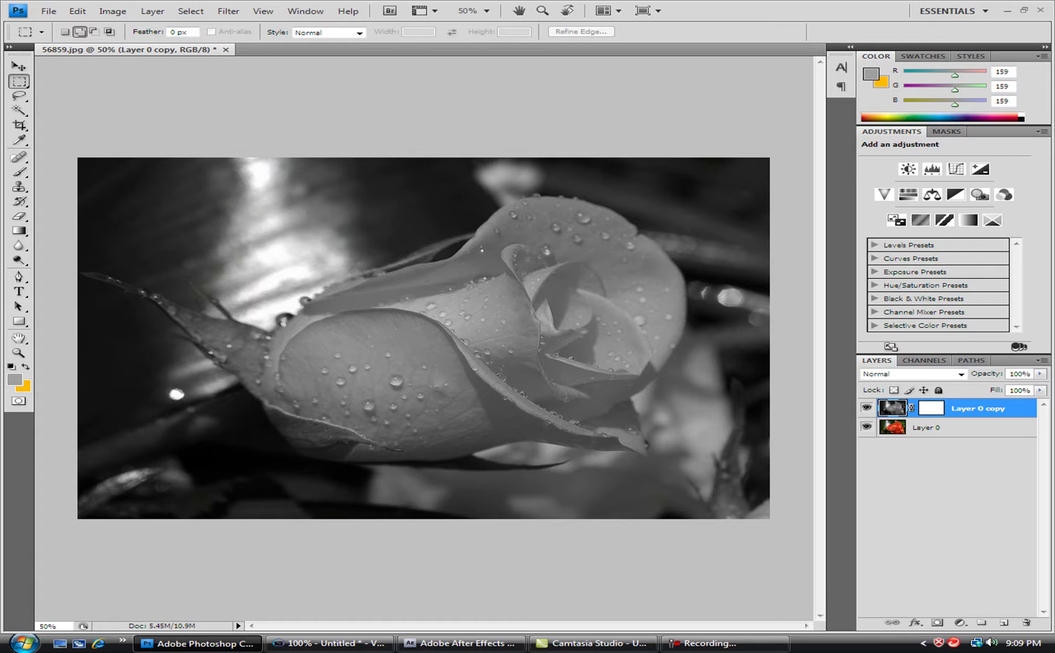
Step: Target the mask of Layer 0 copy and set up a soft 200 px brush with black as the foreground colour
click(931, 408)
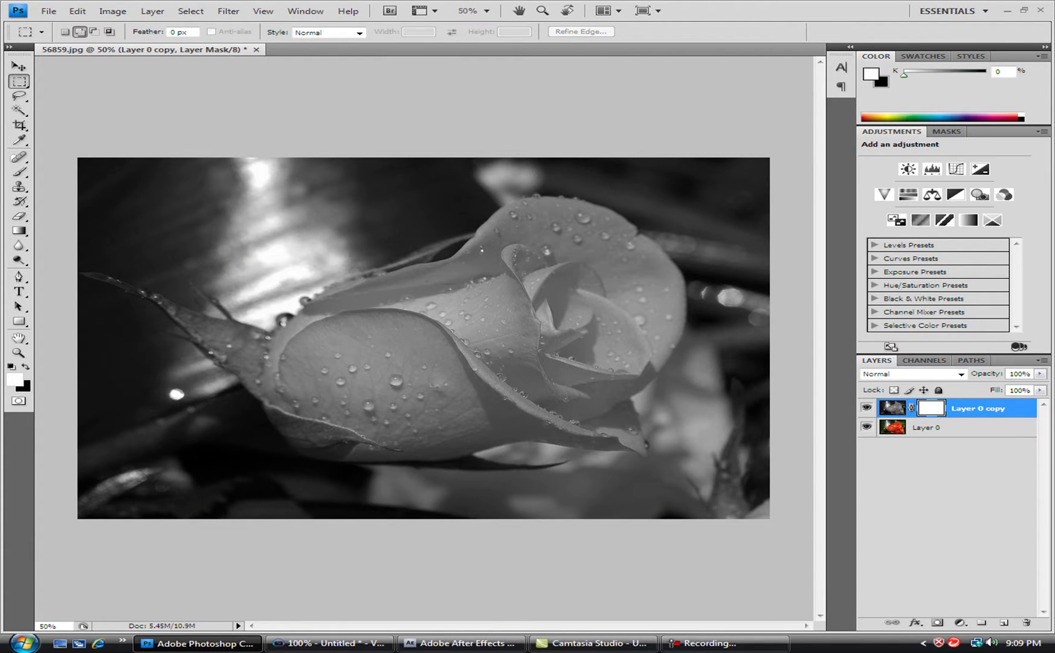
click(19, 172)
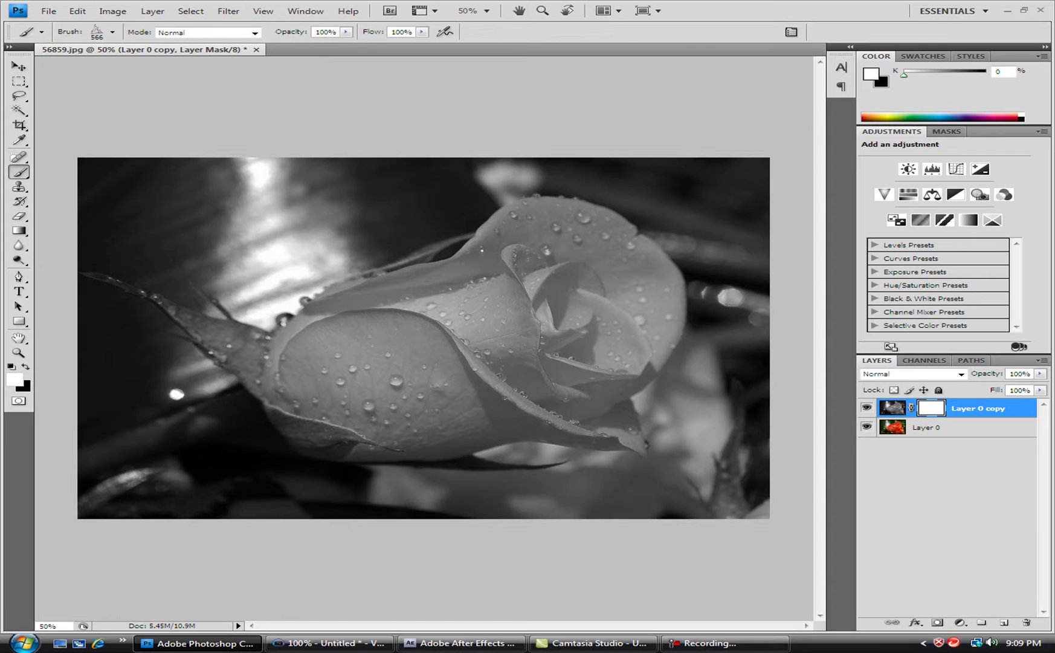
click(113, 32)
click(115, 177)
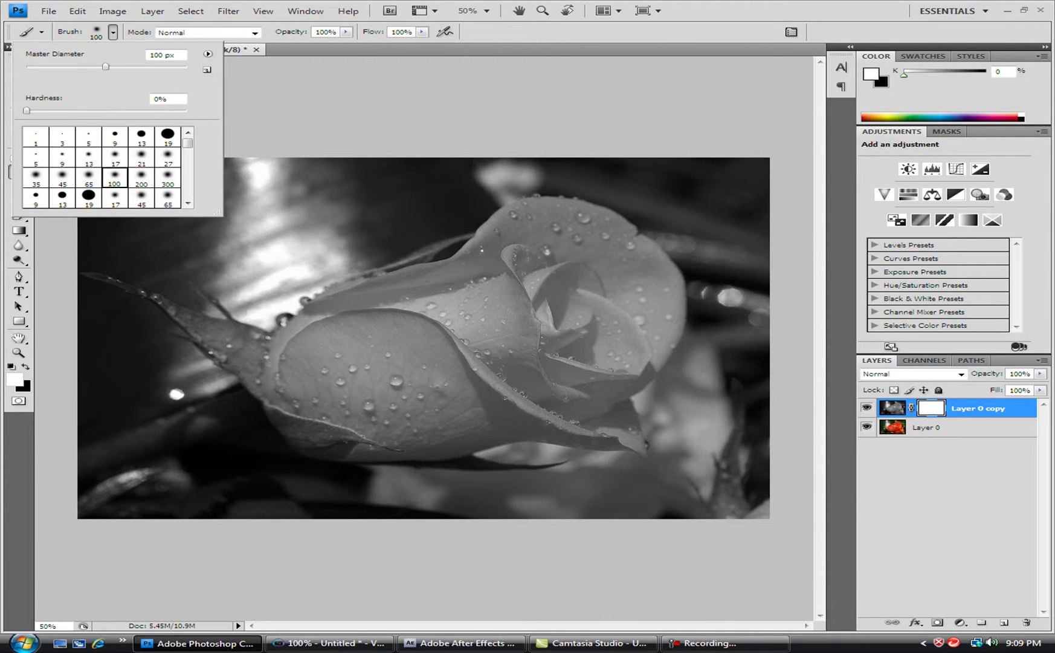
click(141, 177)
key(Return)
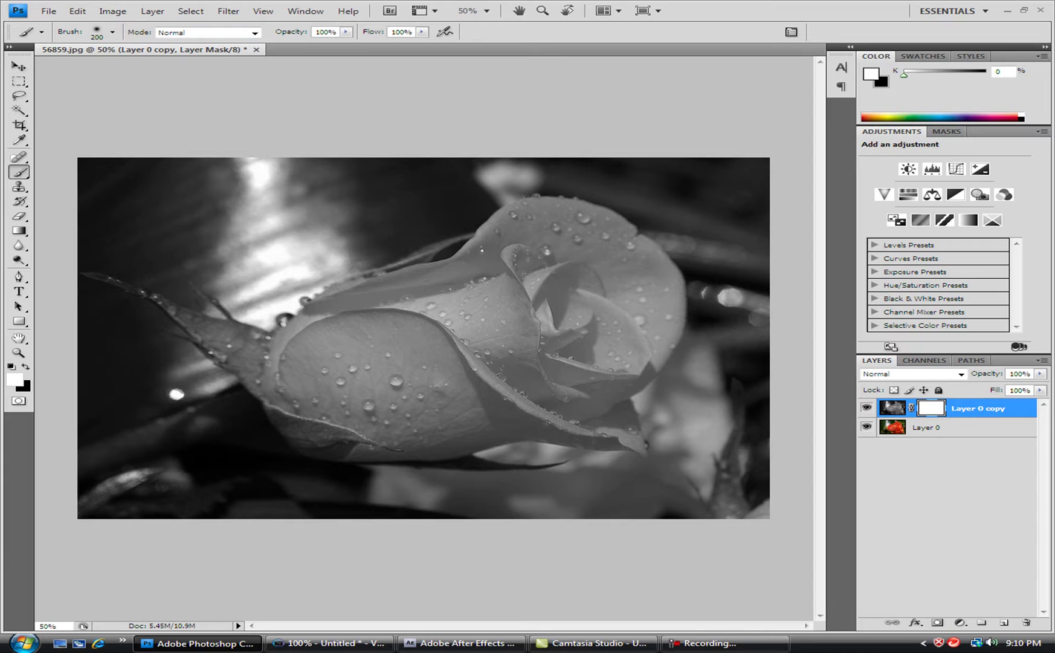
key(x)
Step: Paint black on the layer mask over the rose petals and the adjoining green stem to reveal their original colour
key(z)
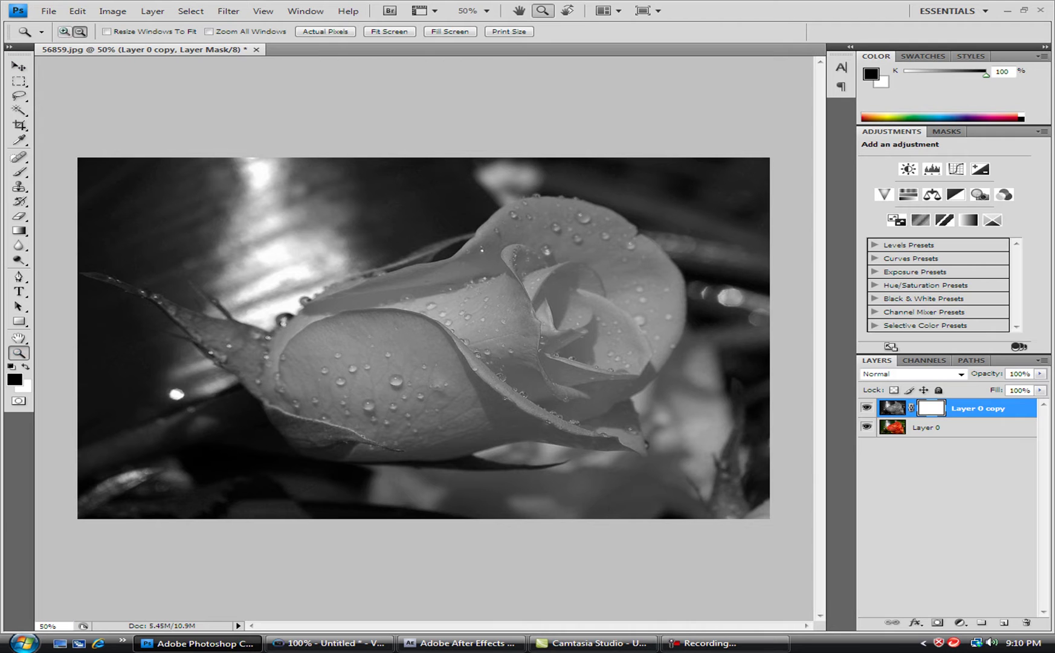
click(65, 32)
drag(73, 151, 694, 467)
scroll(424, 338, down, 1)
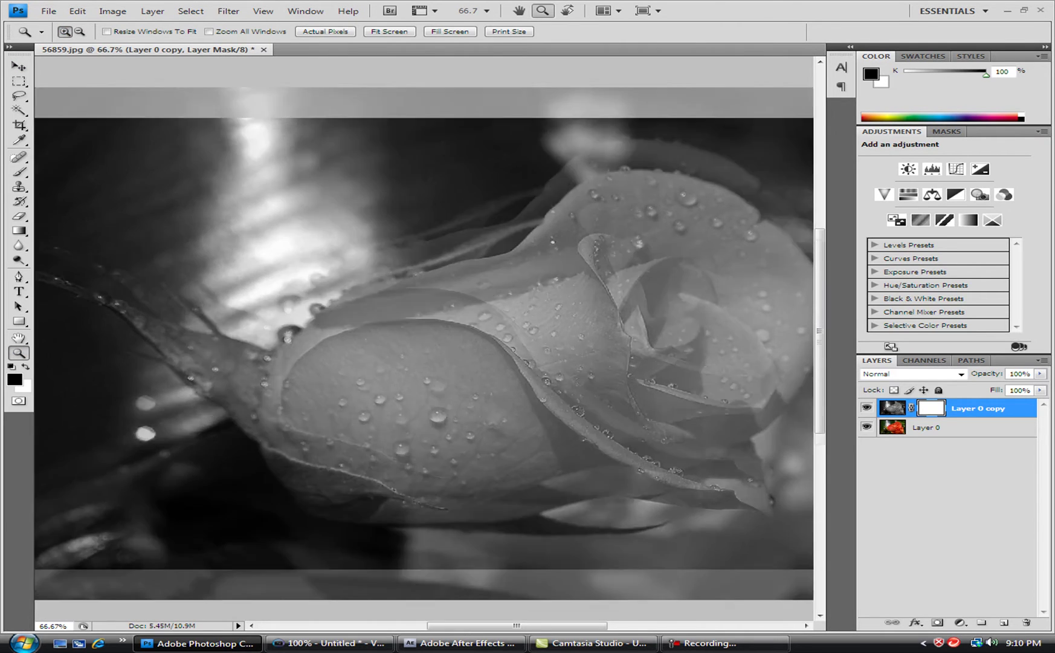
click(19, 171)
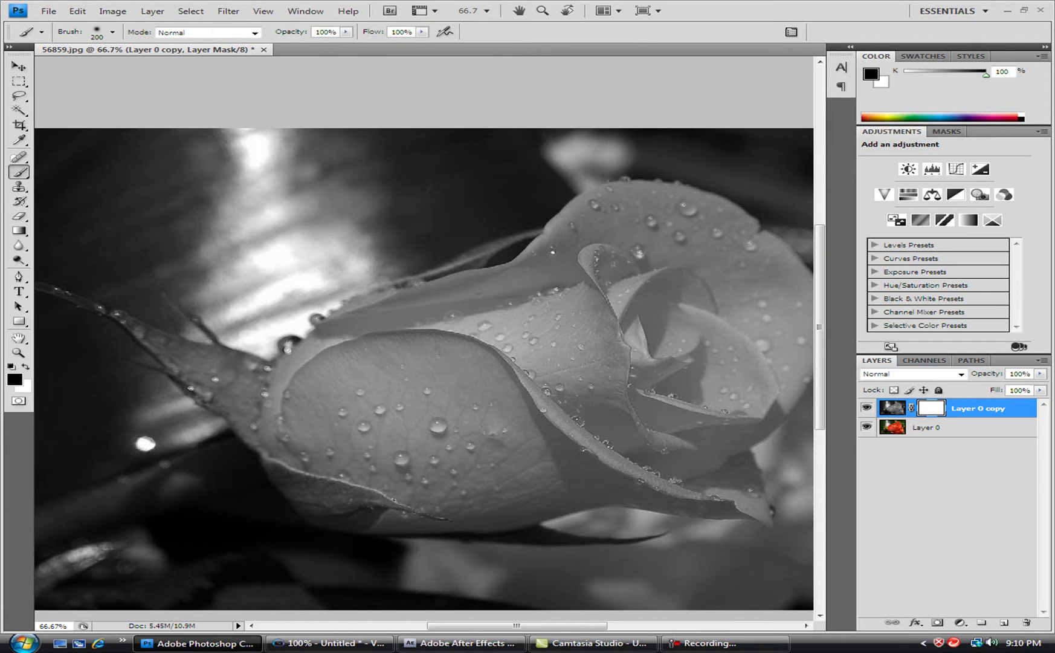
mouse_move(315, 402)
mouse_down()
mouse_move(471, 378)
mouse_move(659, 293)
mouse_move(643, 254)
mouse_move(510, 290)
mouse_move(544, 263)
mouse_move(375, 332)
mouse_move(311, 374)
mouse_move(356, 417)
mouse_move(562, 411)
mouse_move(665, 374)
mouse_move(689, 387)
mouse_move(641, 459)
mouse_move(490, 477)
mouse_up()
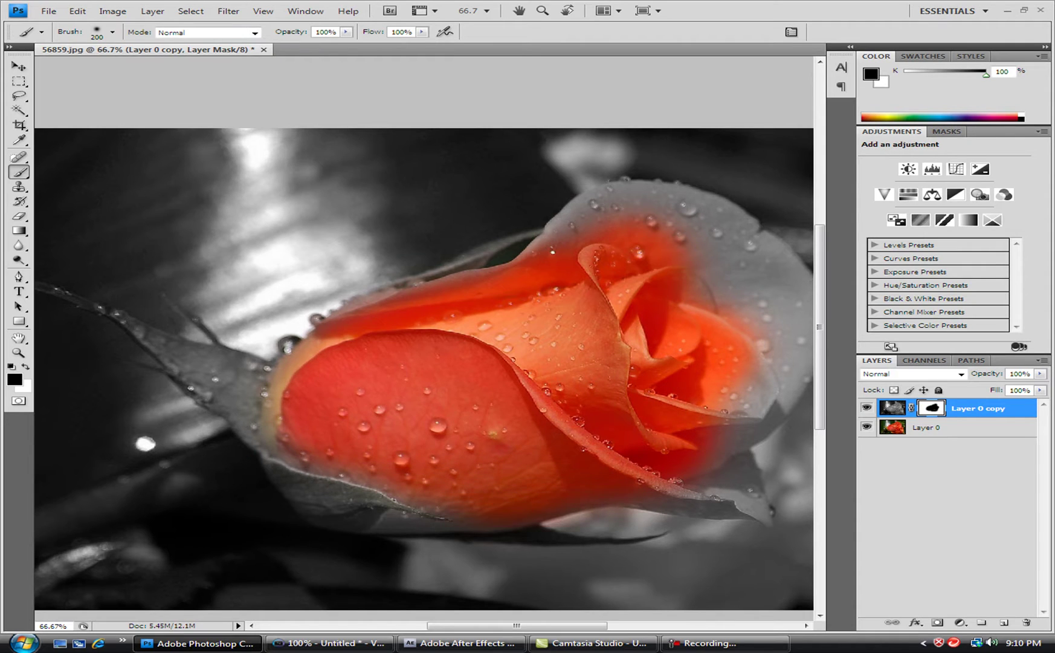
mouse_move(743, 302)
mouse_down()
mouse_move(737, 241)
mouse_move(695, 218)
mouse_move(629, 222)
mouse_up()
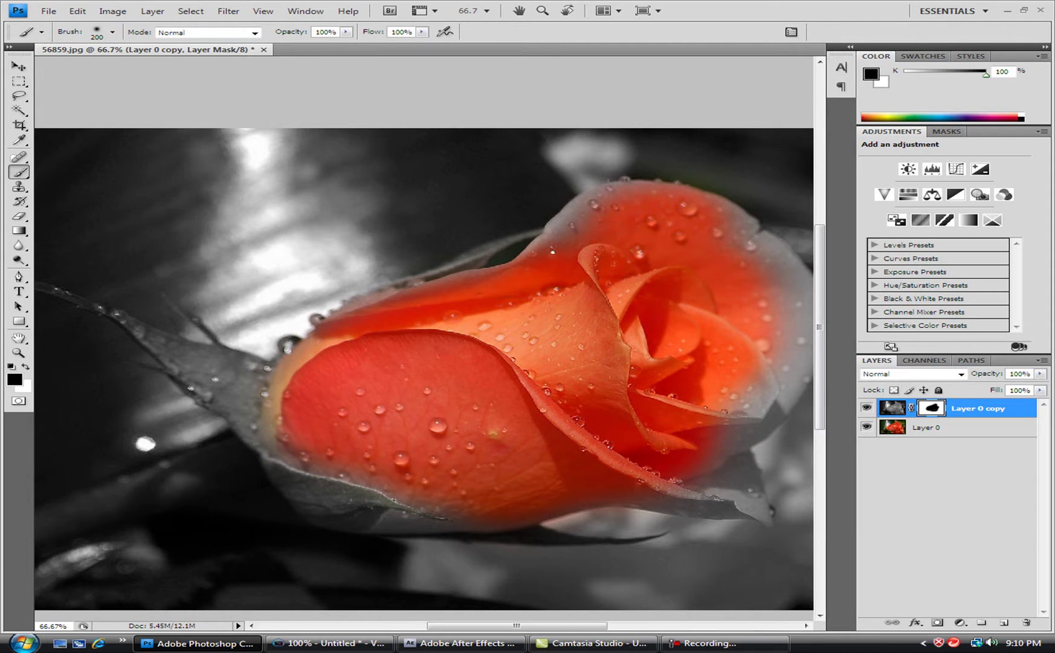
mouse_move(745, 263)
mouse_down()
mouse_move(766, 302)
mouse_move(763, 344)
mouse_up()
drag(741, 426, 686, 500)
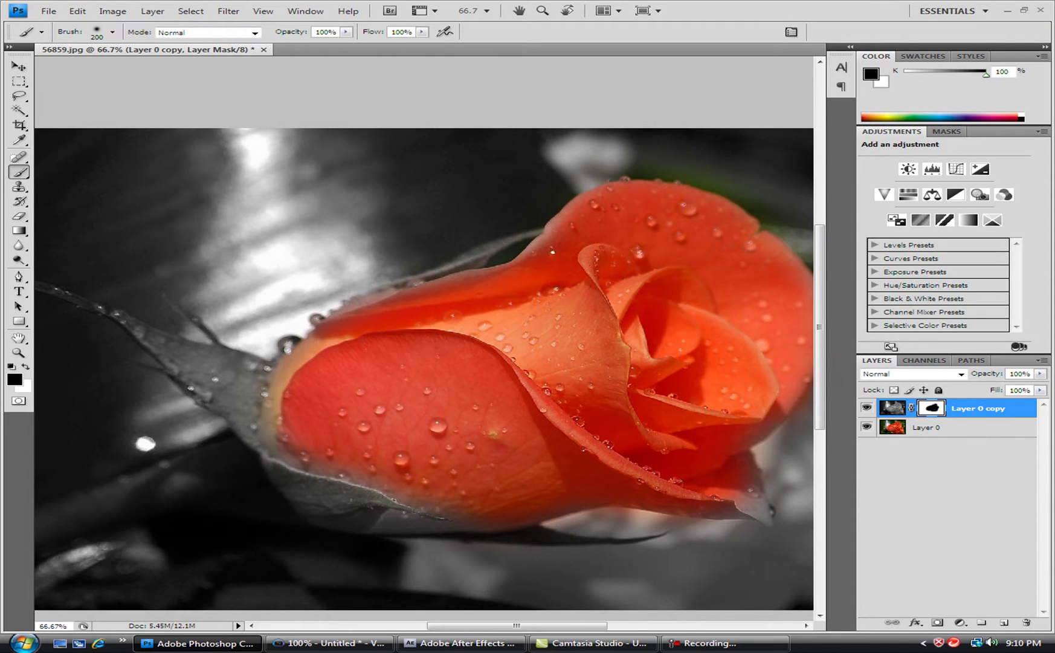
mouse_move(398, 503)
mouse_down()
mouse_move(363, 495)
mouse_move(259, 418)
mouse_move(227, 378)
mouse_move(179, 357)
mouse_up()
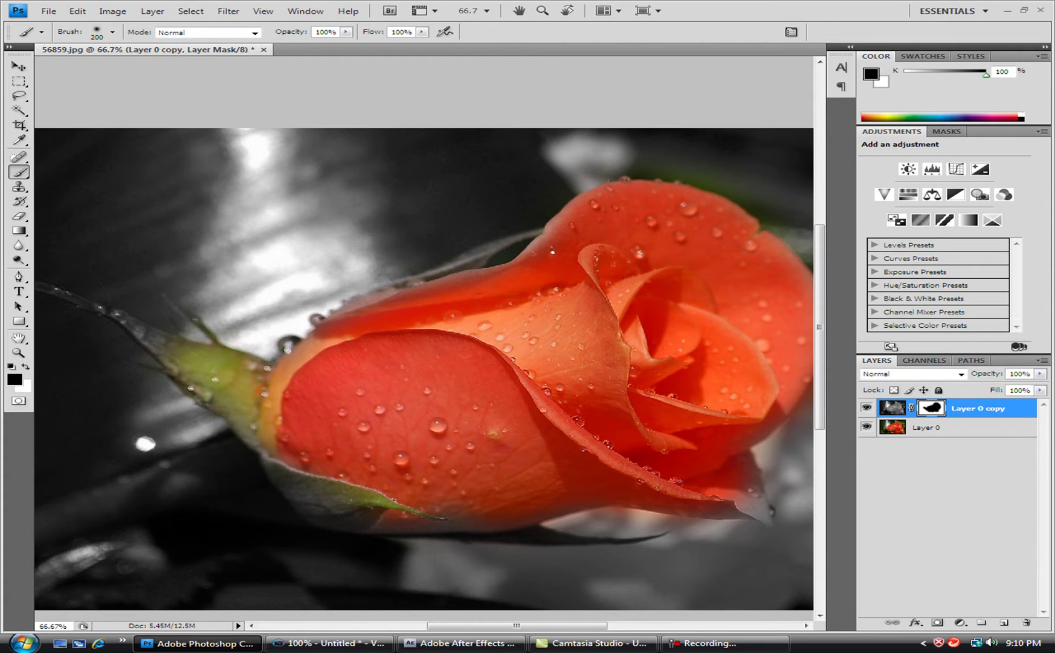
Step: Try revealing the colour of the blurred flower in the photo's lower-right corner on the mask, and undo that stroke
scroll(425, 362, down, 2)
drag(517, 625, 586, 626)
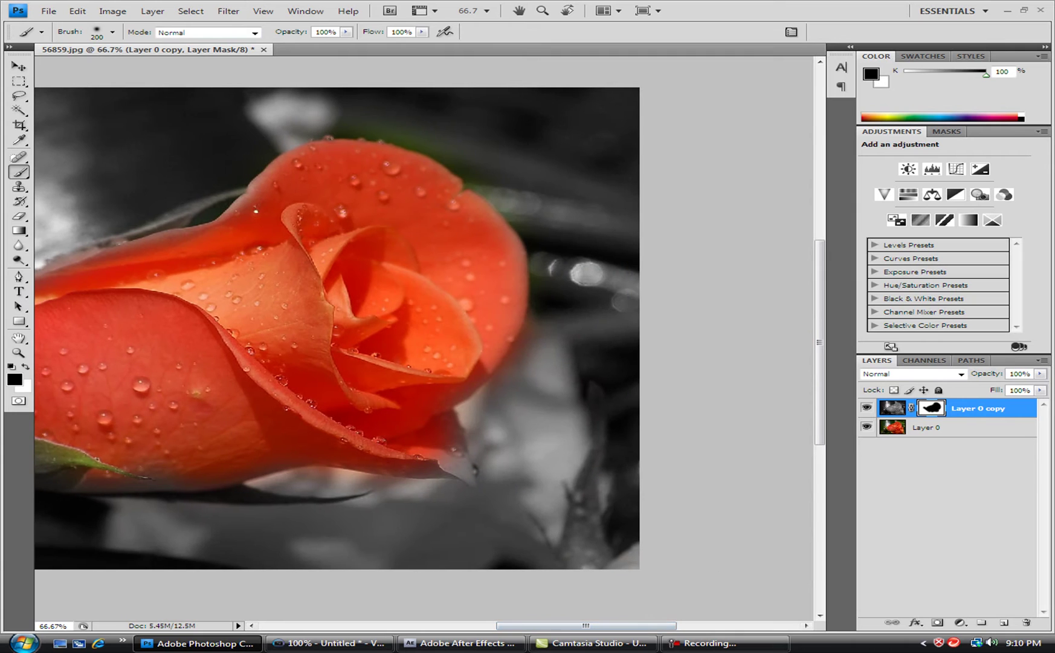
mouse_move(606, 560)
mouse_down()
mouse_move(610, 462)
mouse_move(550, 466)
mouse_move(505, 517)
mouse_move(475, 544)
mouse_up()
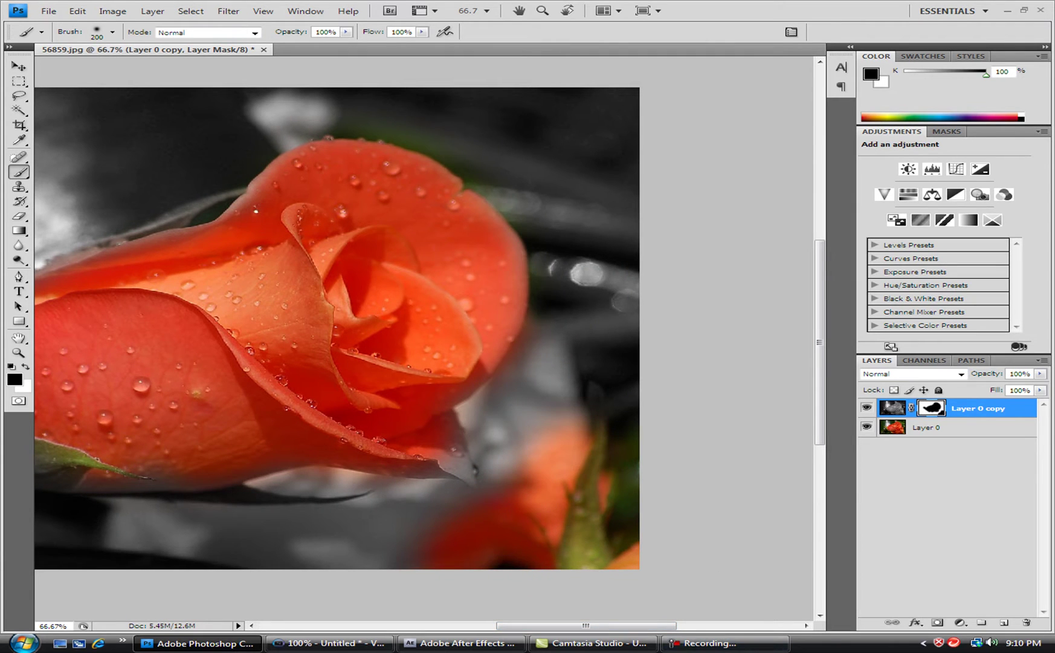
click(78, 11)
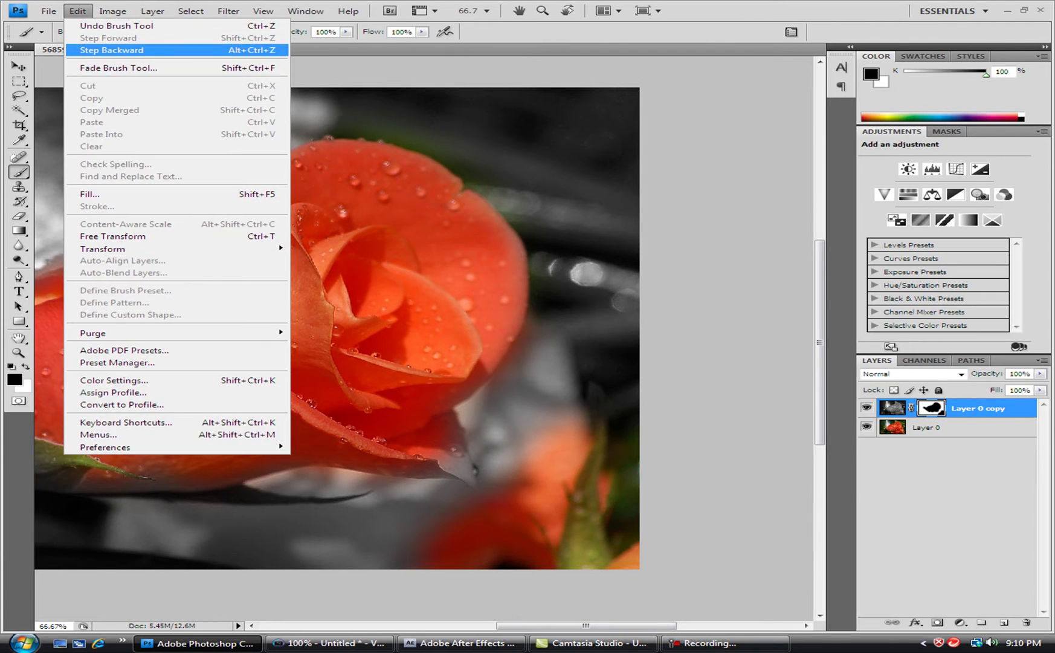
click(102, 50)
click(77, 11)
click(103, 50)
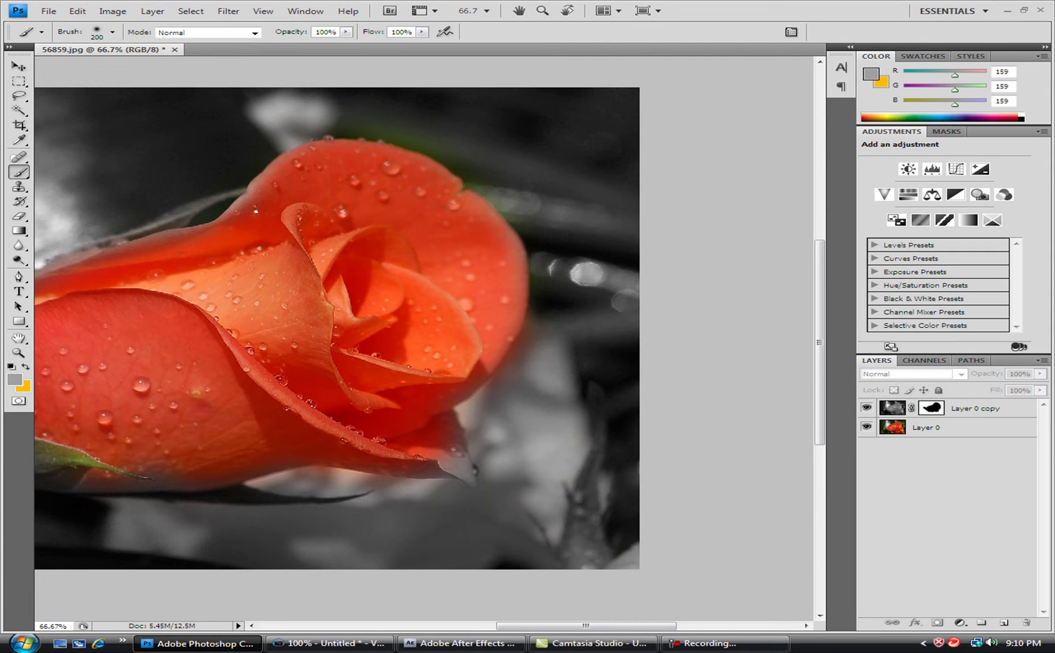
Step: Set the foreground colour to white (RGB 255, 255, 255)
drag(591, 626, 546, 627)
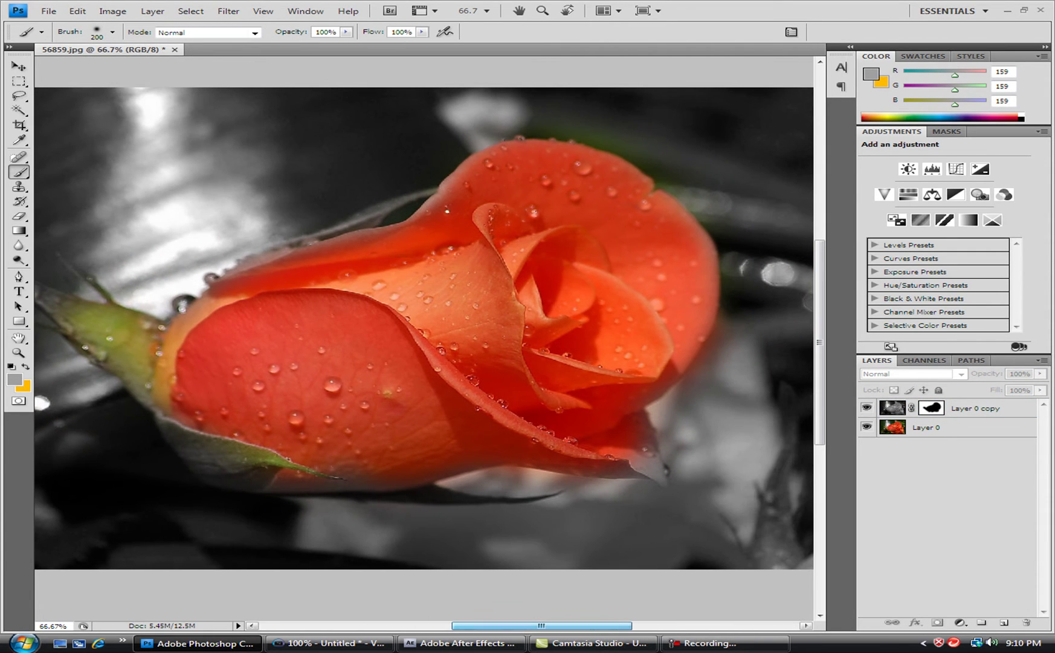
click(14, 379)
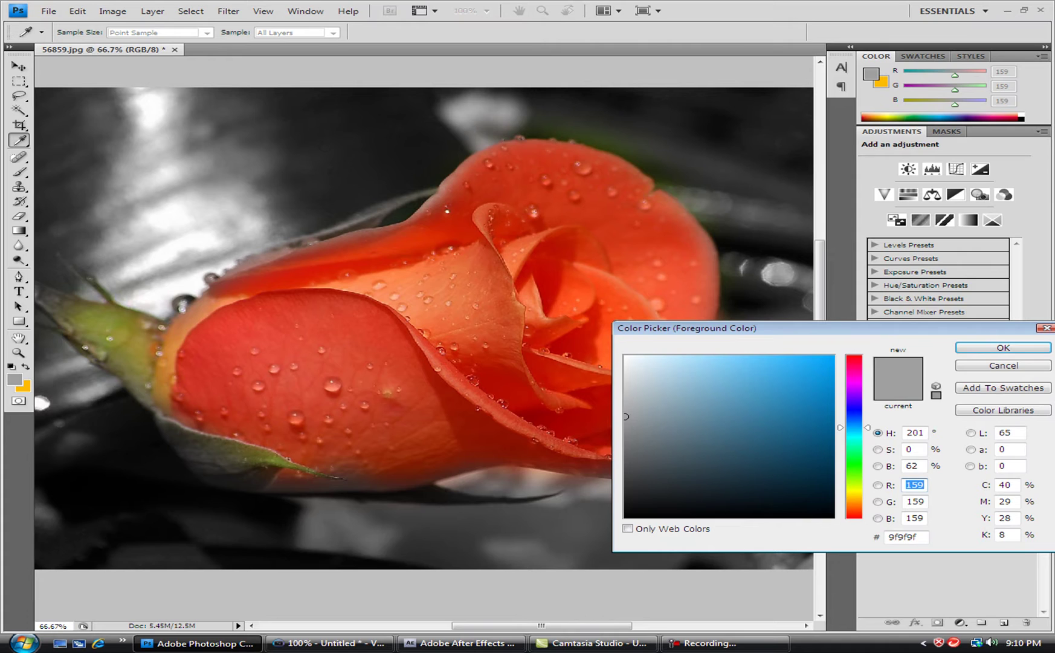
drag(630, 364, 622, 354)
click(1004, 348)
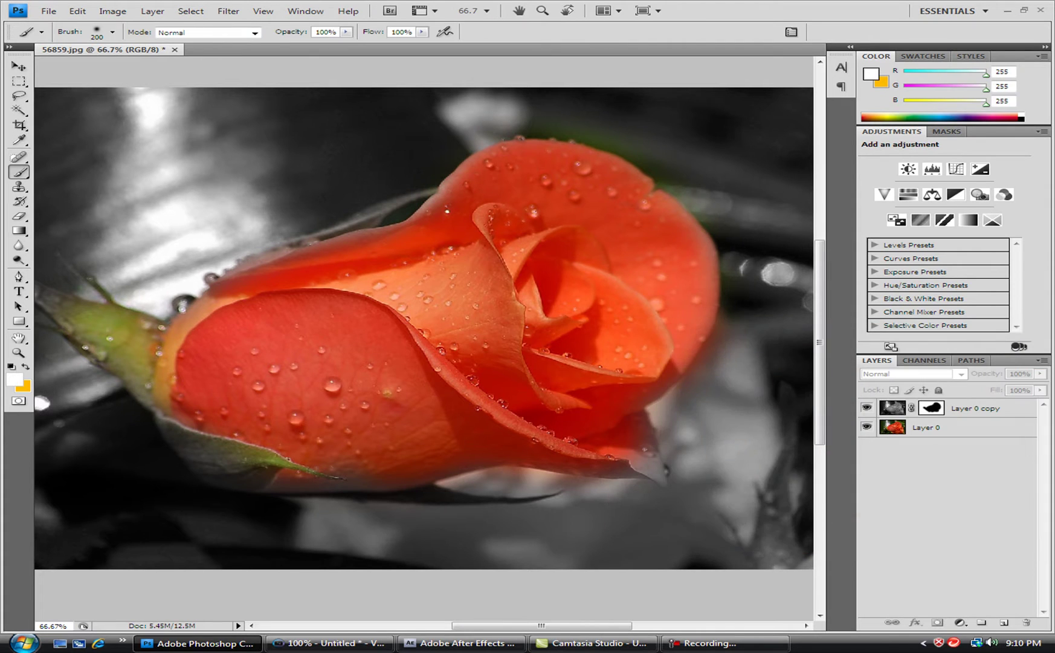
Step: Paint white on the mask of Layer 0 copy over the whole rose and its stem to bring back the greyscale
click(931, 408)
key(d)
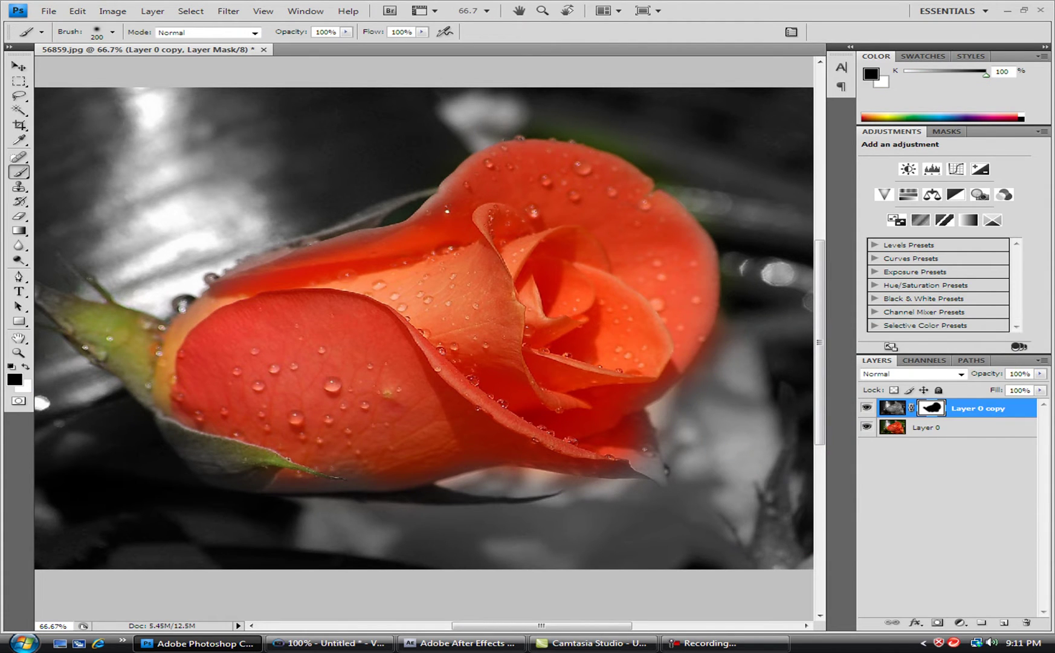
key(x)
mouse_move(363, 423)
mouse_down()
mouse_move(339, 417)
mouse_move(303, 332)
mouse_move(85, 314)
mouse_up()
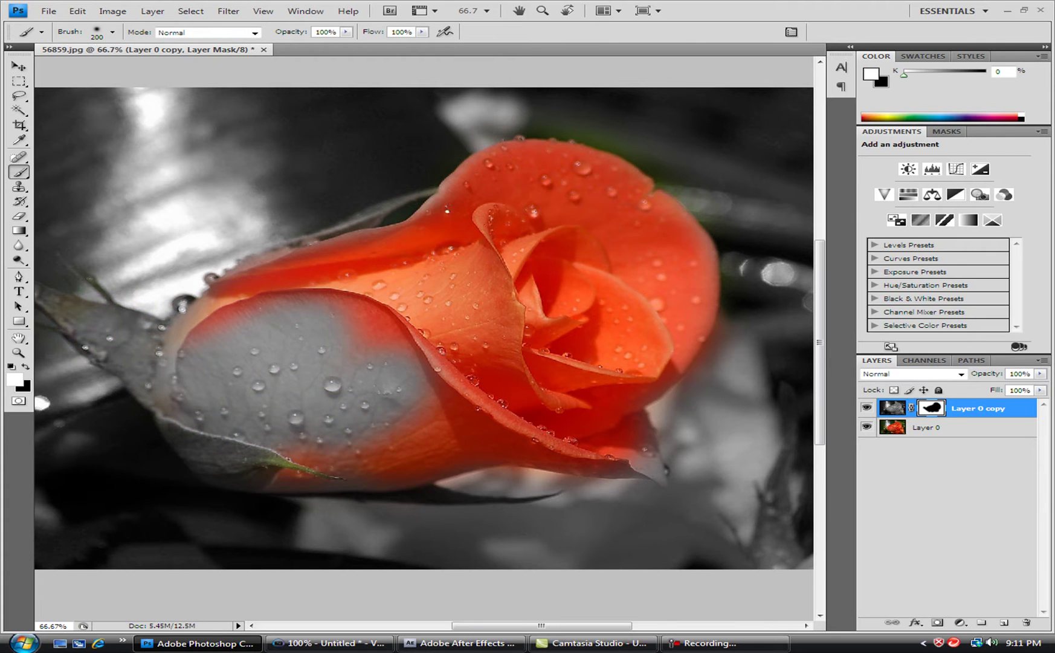
mouse_move(387, 423)
mouse_down()
mouse_move(469, 290)
mouse_move(242, 296)
mouse_move(484, 266)
mouse_move(541, 205)
mouse_up()
mouse_move(459, 435)
mouse_down()
mouse_move(544, 381)
mouse_move(611, 453)
mouse_move(683, 302)
mouse_move(610, 242)
mouse_up()
mouse_move(683, 253)
mouse_down()
mouse_move(489, 345)
mouse_move(580, 169)
mouse_up()
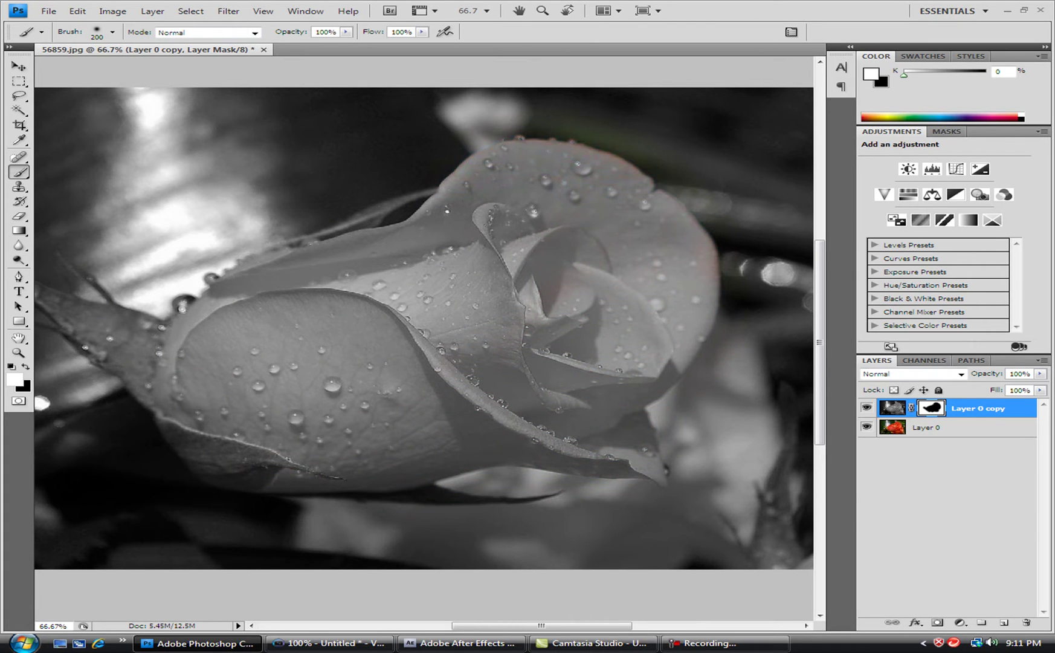
Step: Zoom to 200% and try a Quick Selection of the blurred stem area in the photo's lower-right corner, undoing the selection
drag(520, 626, 488, 625)
scroll(423, 326, right, 5)
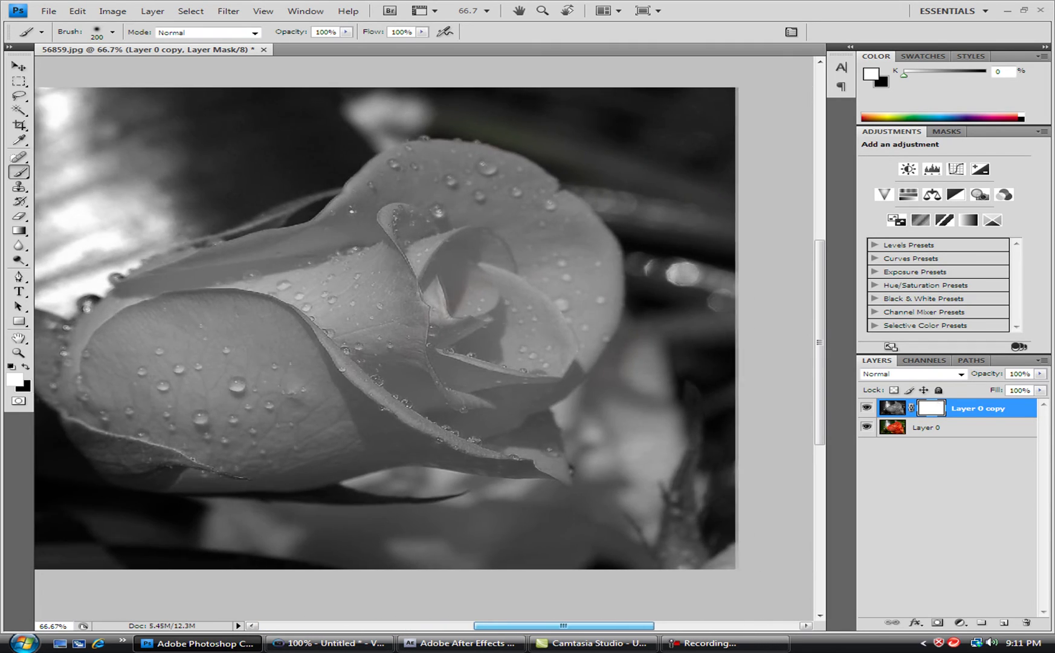
scroll(423, 326, right, 2)
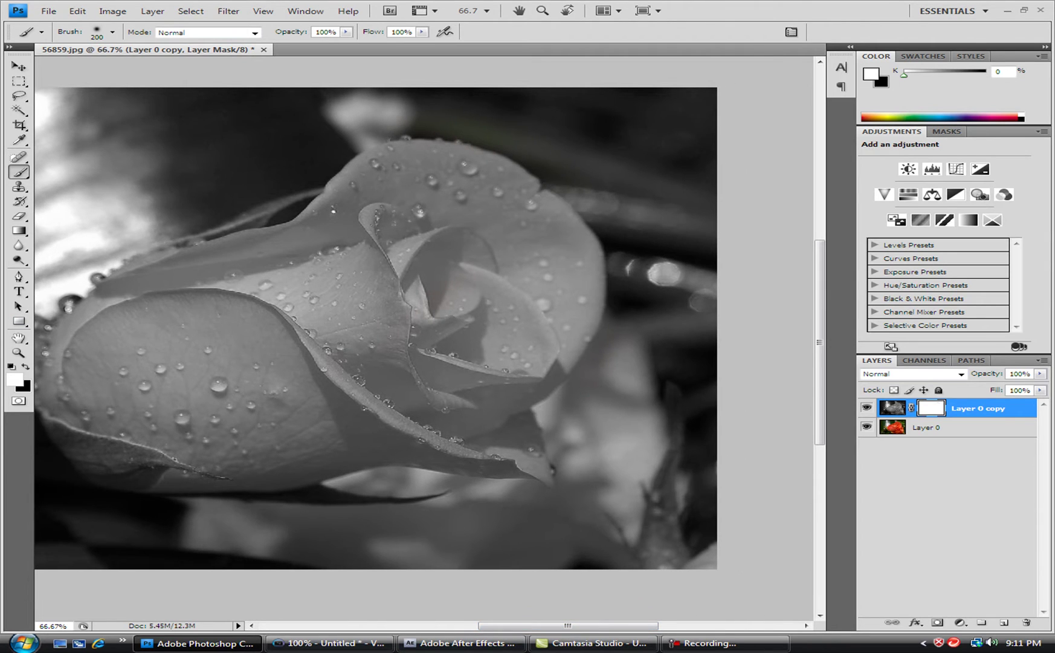
key(z)
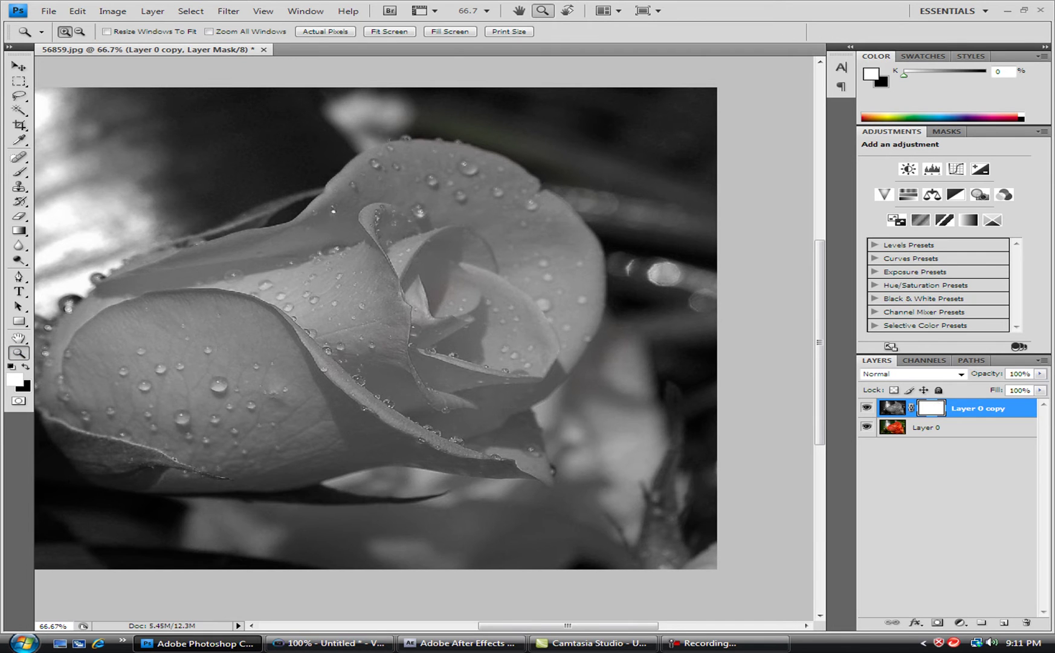
drag(416, 336, 720, 574)
click(546, 422)
scroll(546, 422, down, 5)
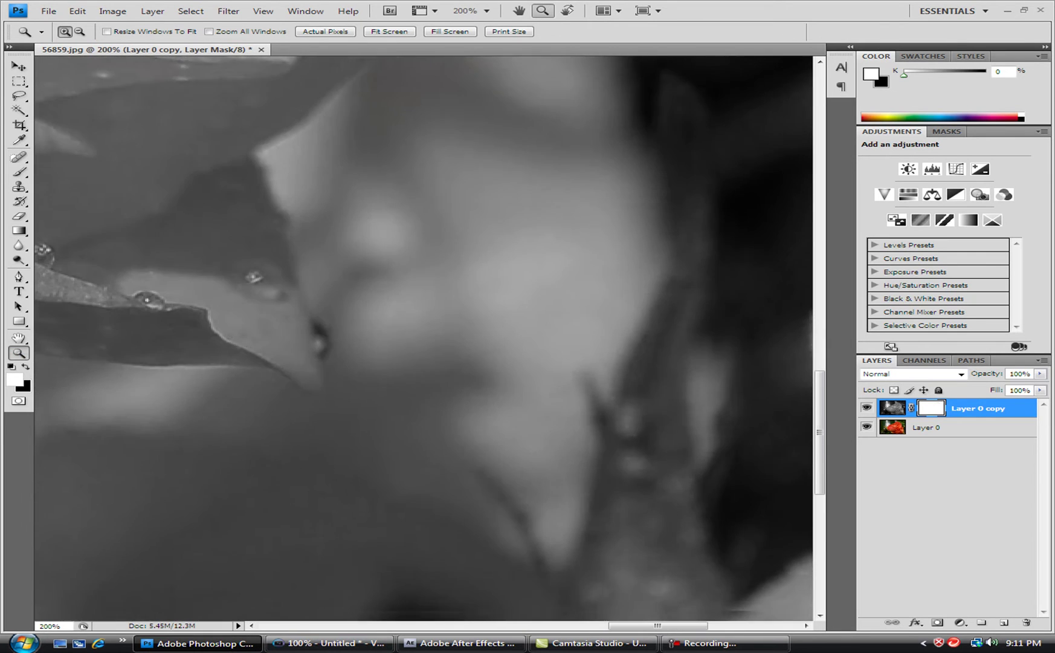
drag(19, 110, 73, 109)
drag(682, 626, 689, 626)
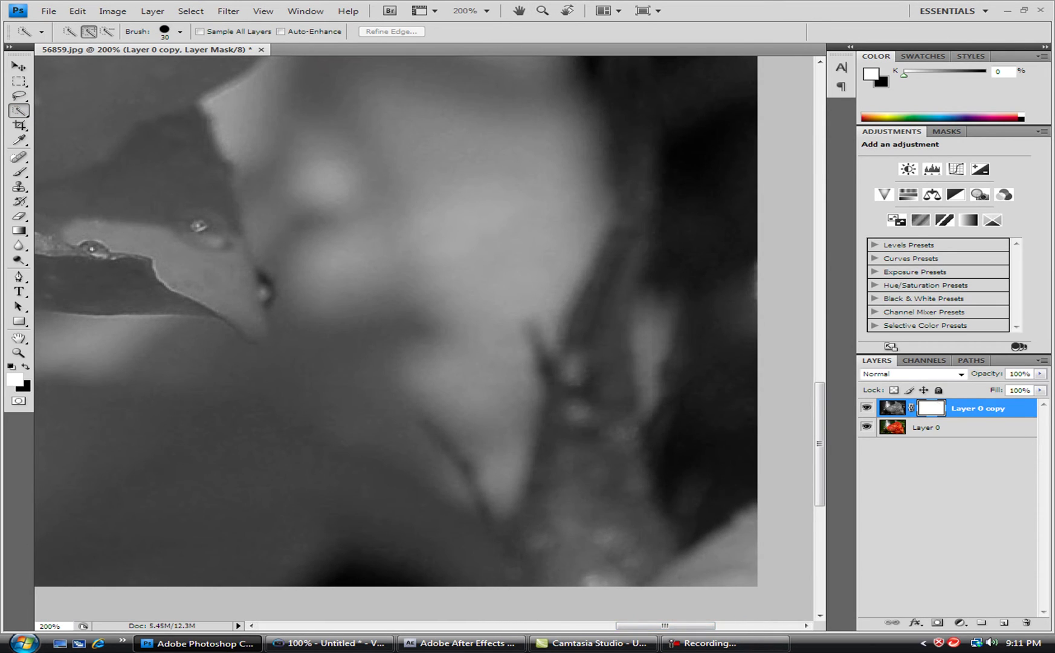
mouse_move(629, 188)
mouse_down()
mouse_move(608, 281)
mouse_move(581, 318)
mouse_move(604, 381)
mouse_move(599, 408)
mouse_move(565, 414)
mouse_move(586, 432)
mouse_move(538, 525)
mouse_move(478, 547)
mouse_up()
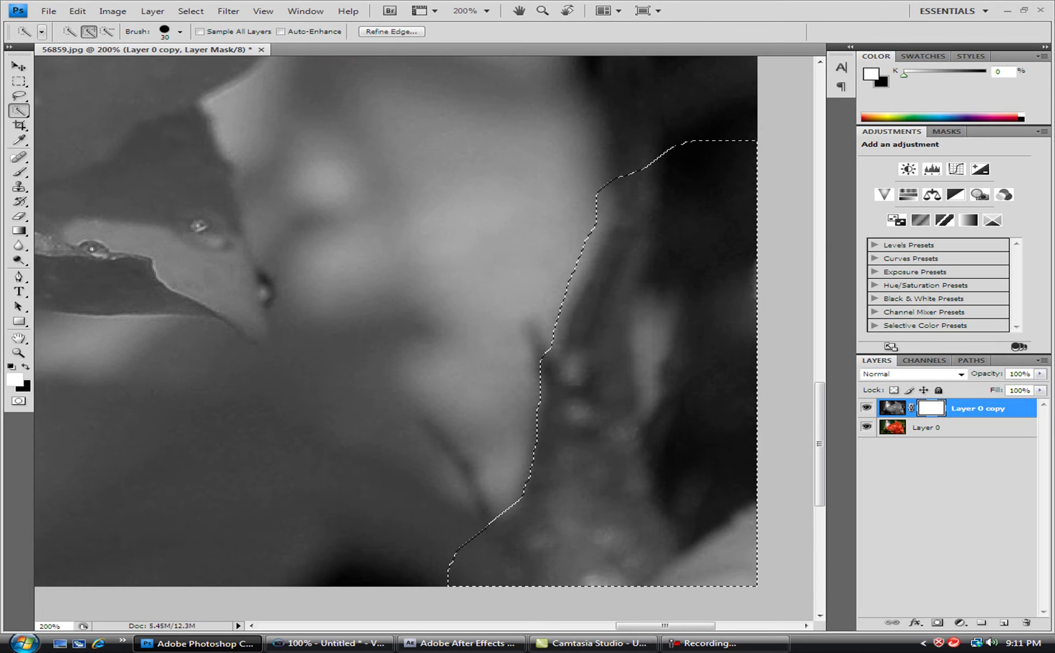
click(77, 10)
click(90, 50)
Step: Try outlining the stem and sepal at the rose's base with the Quick Selection tool
scroll(395, 339, up, 5)
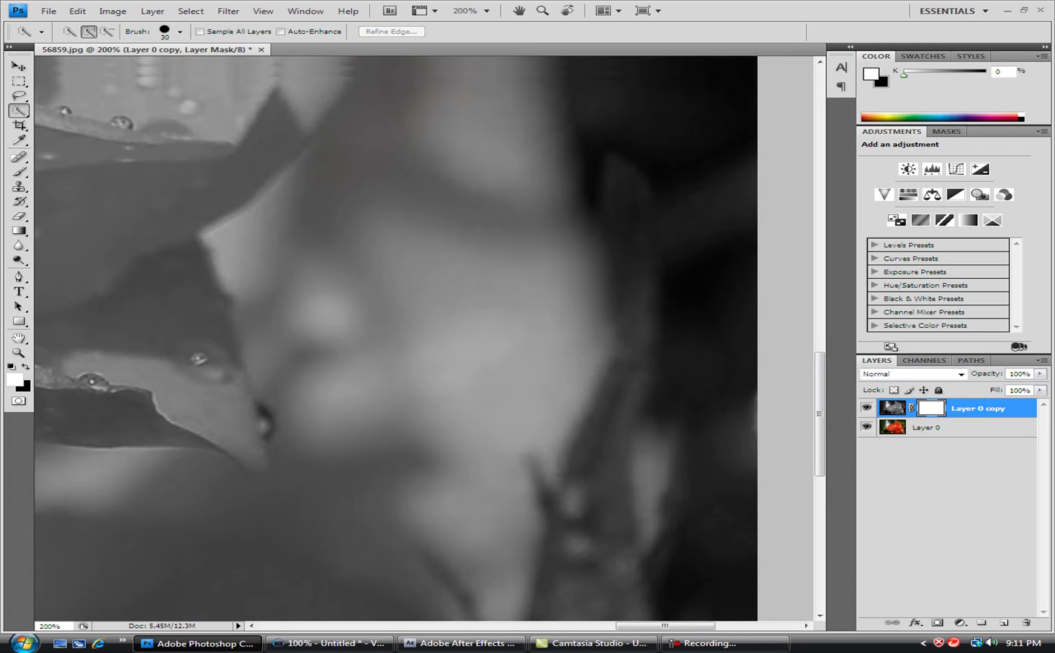
drag(665, 626, 412, 625)
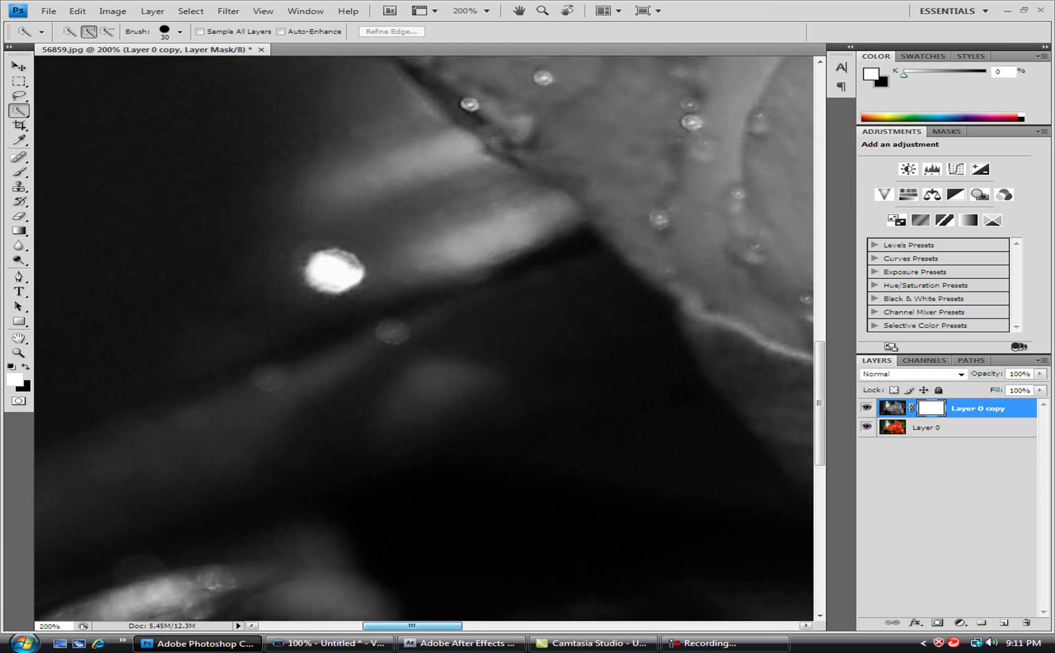
scroll(417, 374, up, 5)
scroll(423, 338, up, 5)
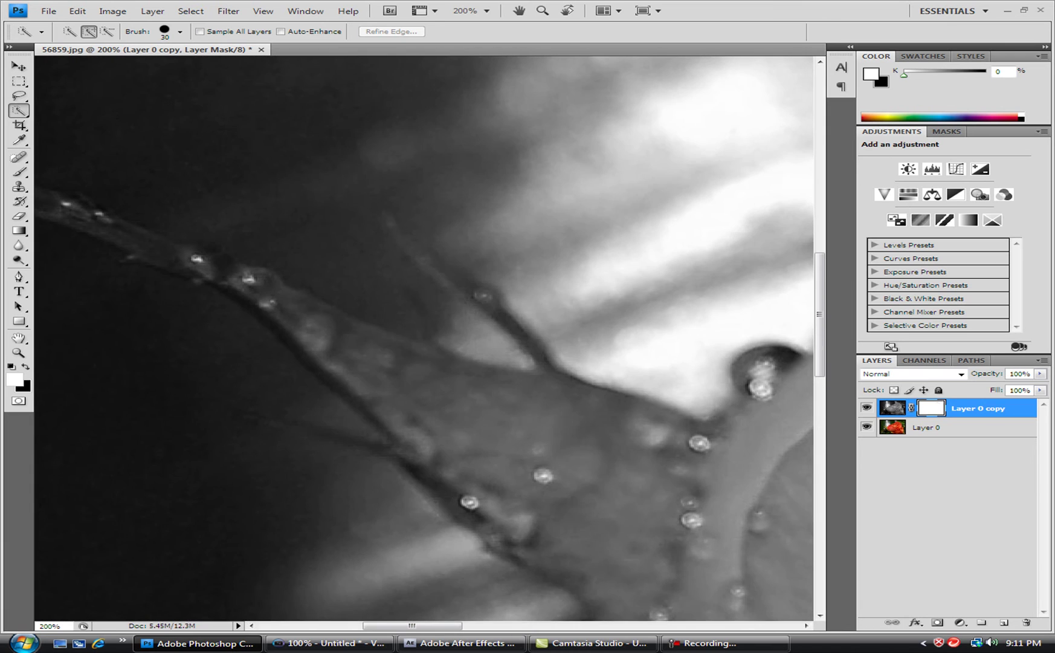
mouse_move(662, 584)
mouse_down()
mouse_move(568, 507)
mouse_move(544, 501)
mouse_up()
mouse_move(463, 426)
mouse_down()
mouse_move(218, 260)
mouse_move(45, 211)
mouse_up()
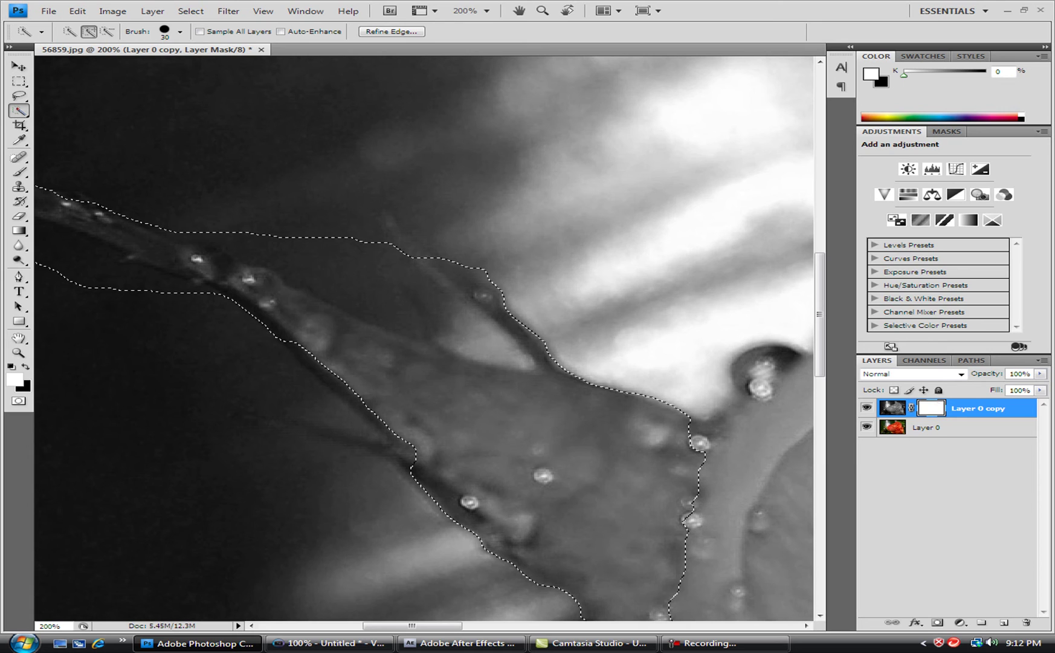
Step: Discard the quick selection, try a Magic Wand selection of the stem at tolerance 32, and deselect it
click(19, 110)
click(70, 125)
key(ctrl+d)
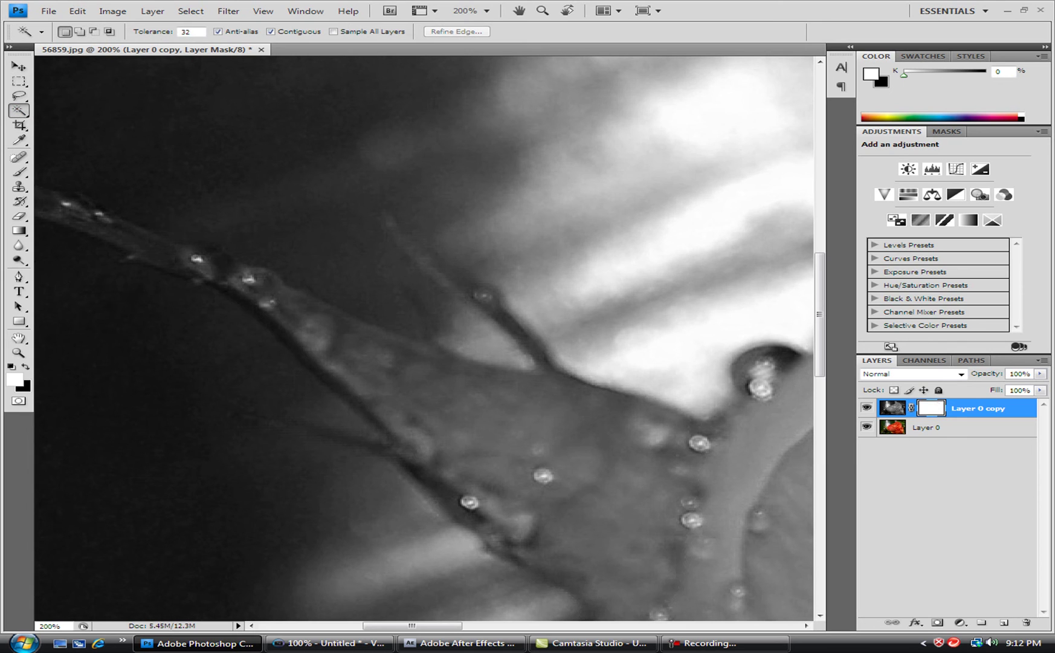
key(ctrl+shift+d)
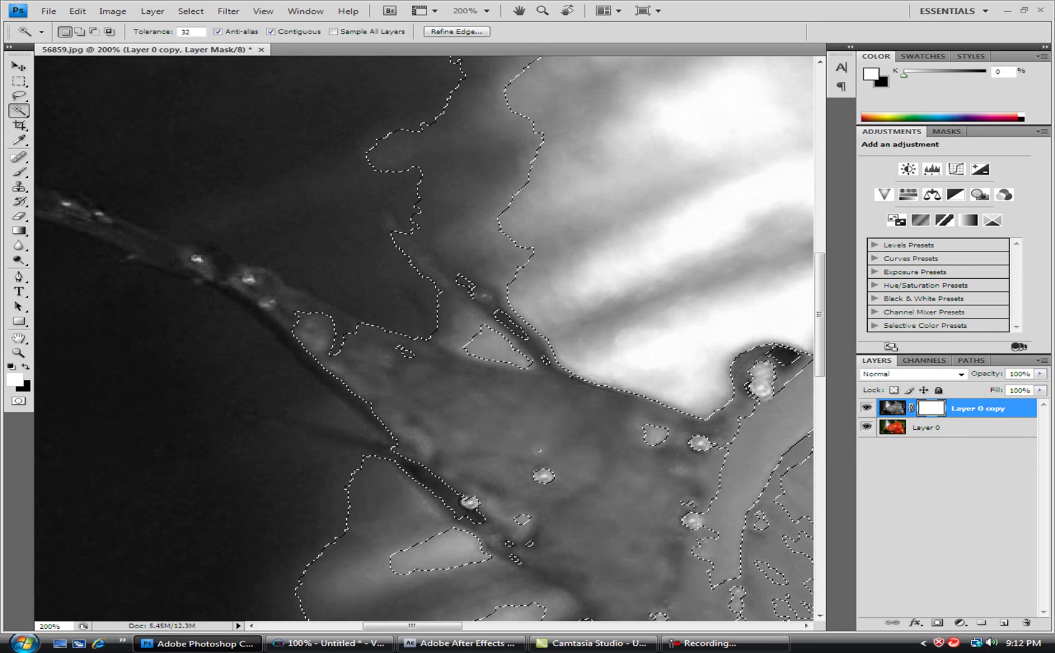
key(ctrl+d)
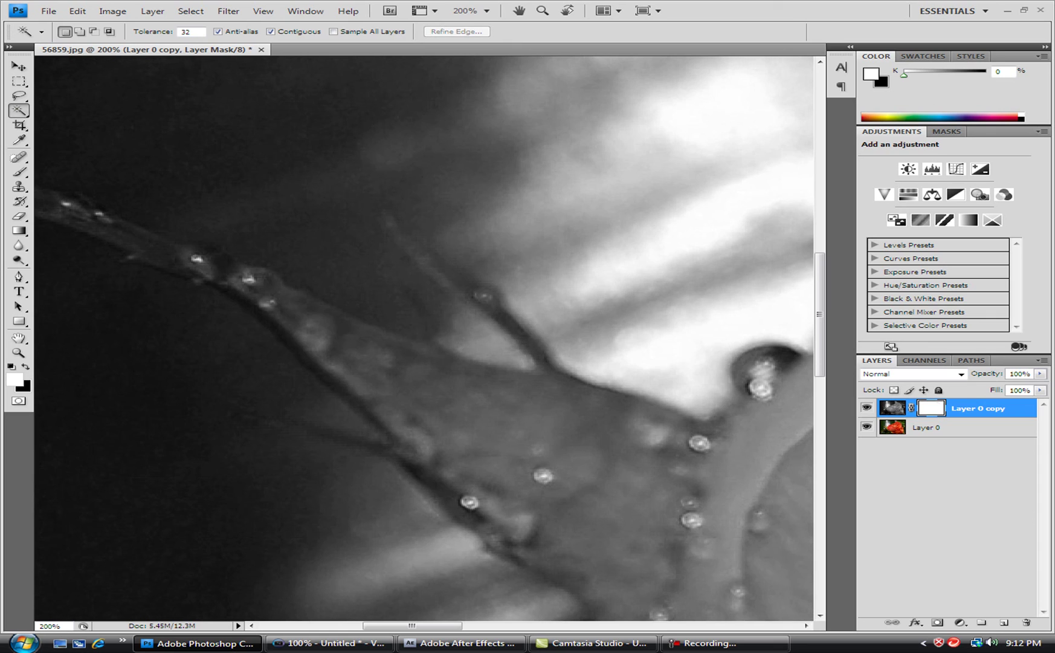
Step: Draw a freehand Lasso selection around the stem and sepal at the rose's base with 0 px feather
key(l)
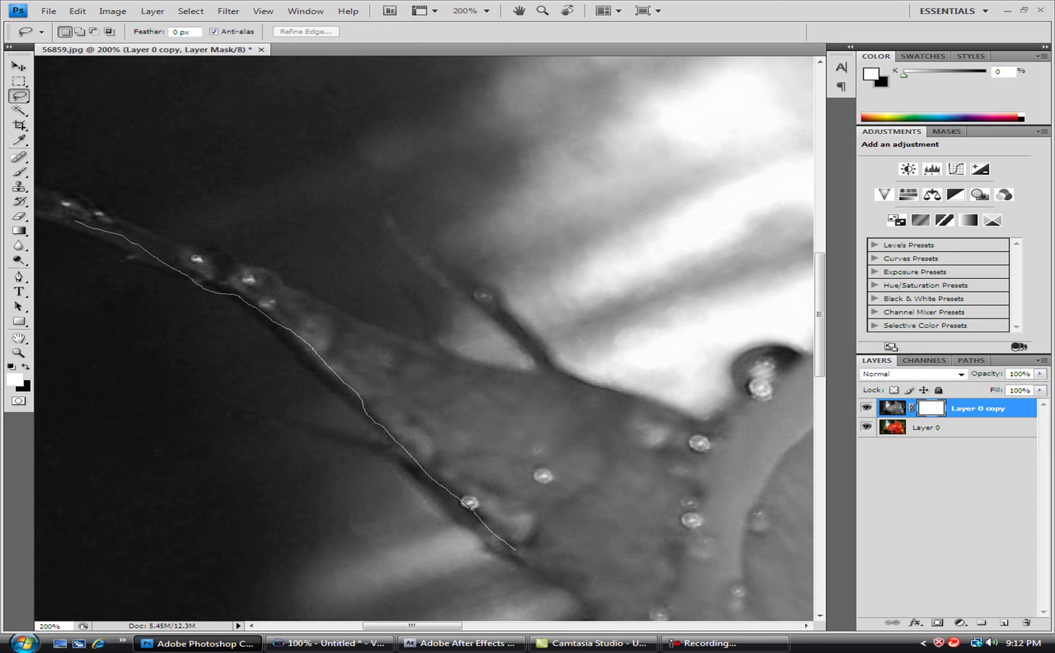
drag(660, 403, 432, 351)
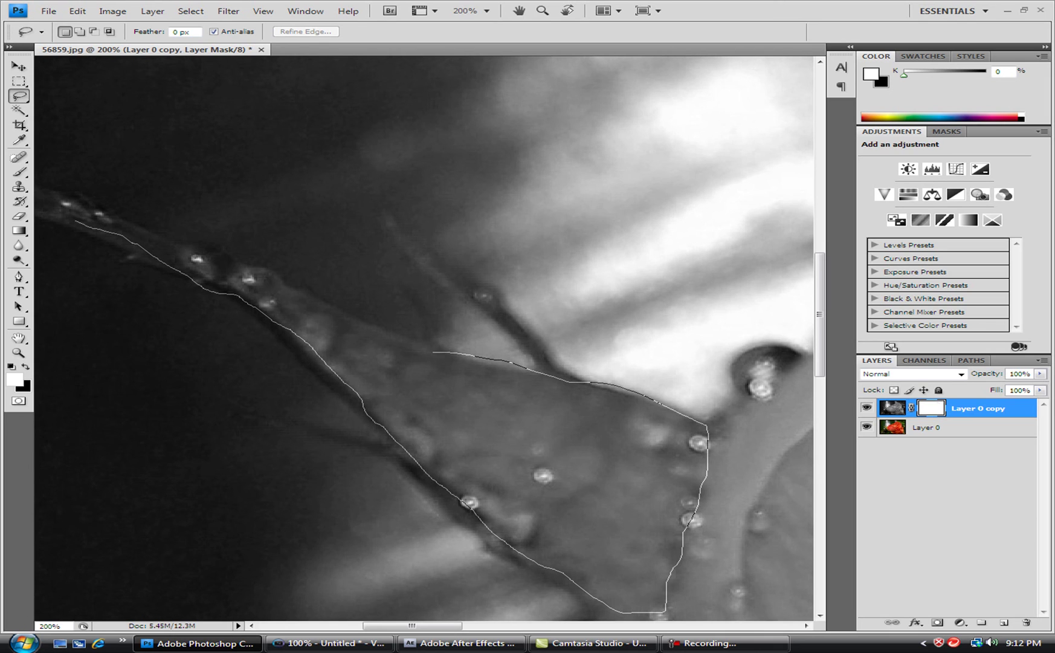
drag(100, 218, 76, 219)
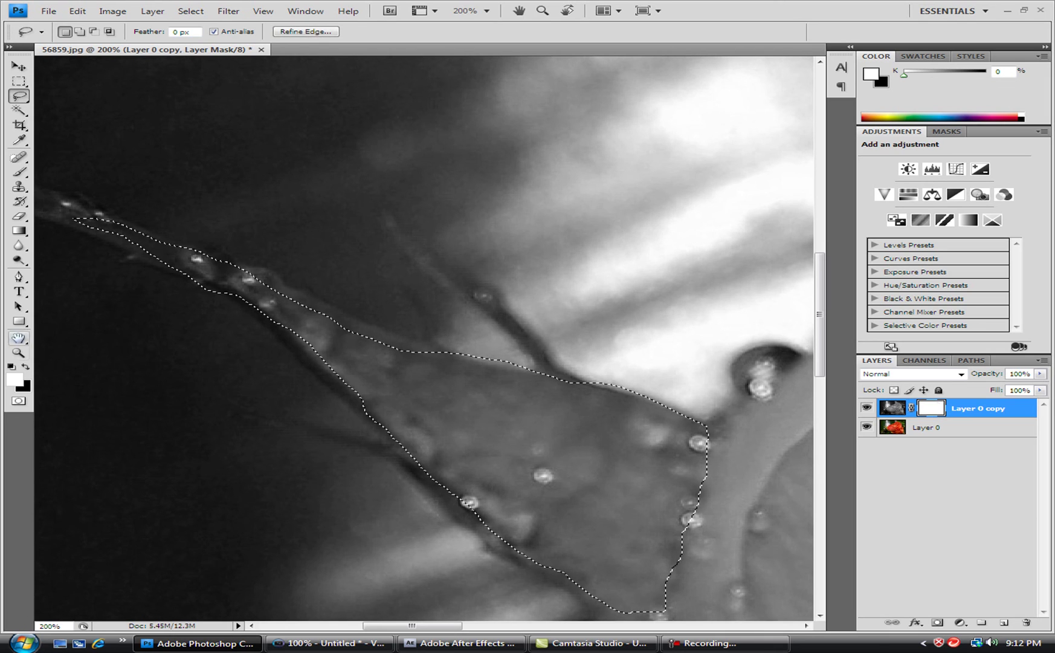
Step: Paint black on the layer mask inside the stem selection to reveal its colour, and return the foreground colour to white
key(x)
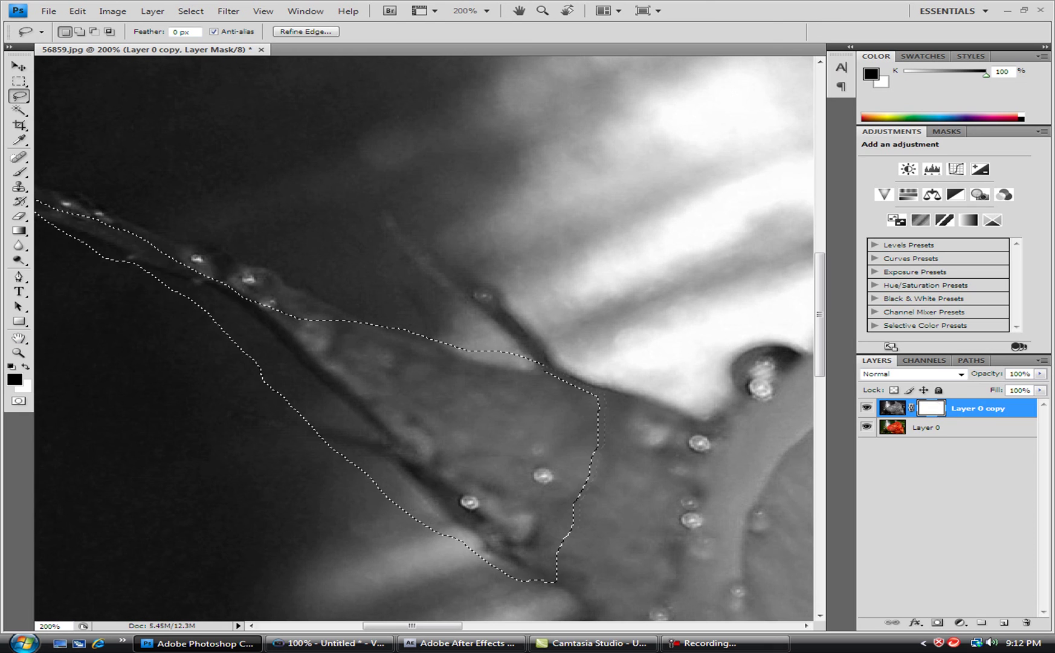
key(b)
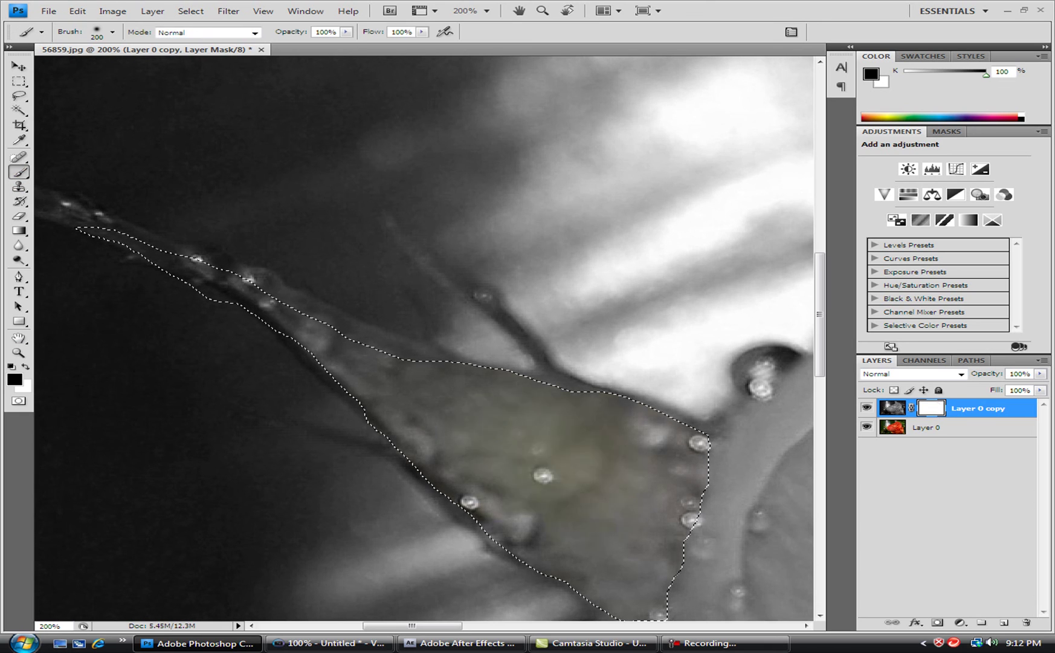
drag(580, 483, 181, 272)
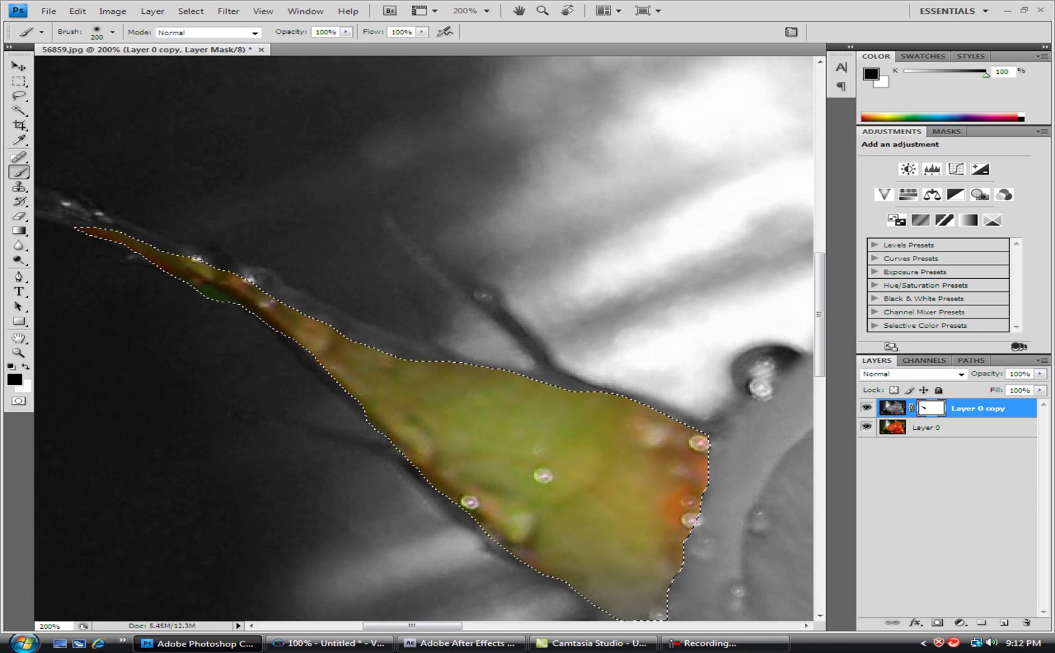
key(x)
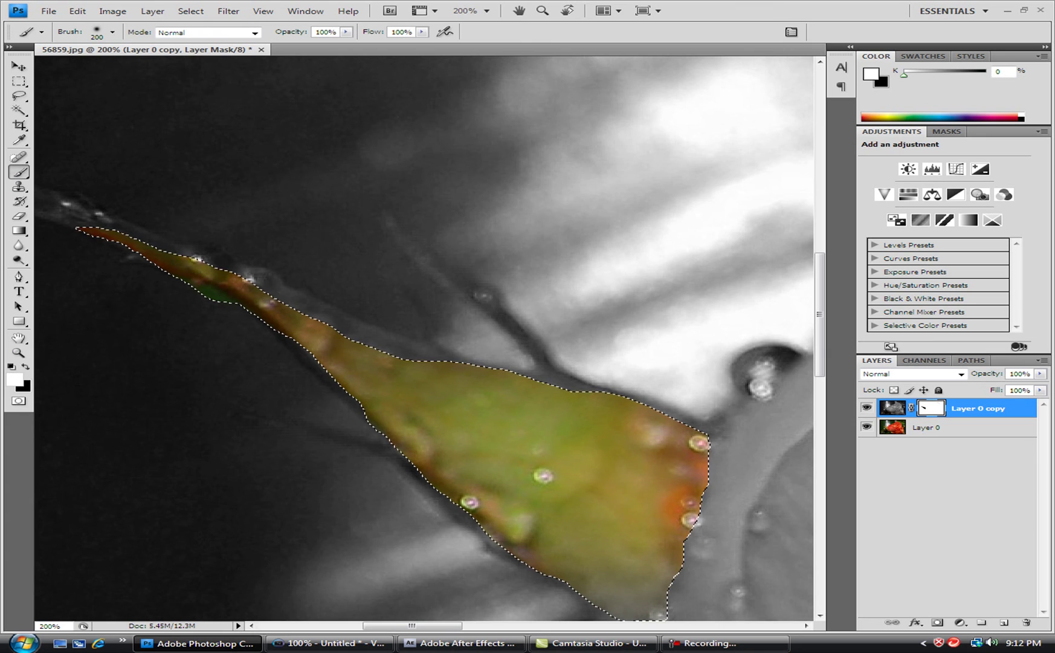